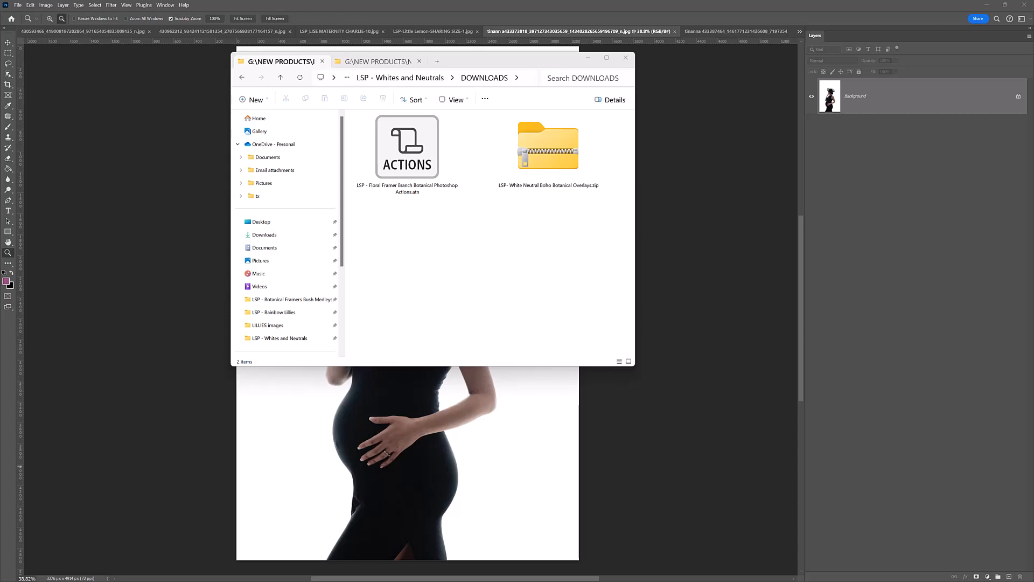
Extract the LSP- White Neutral Boho Botanical Overlays.zip archive in the DOWNLOADS folder.
left_click(547, 168)
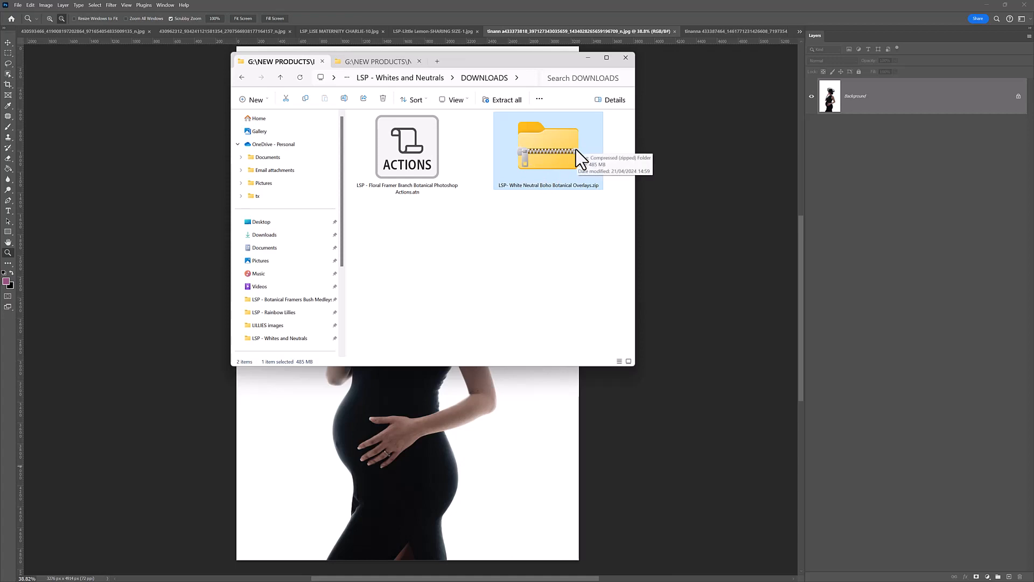
right_click(549, 151)
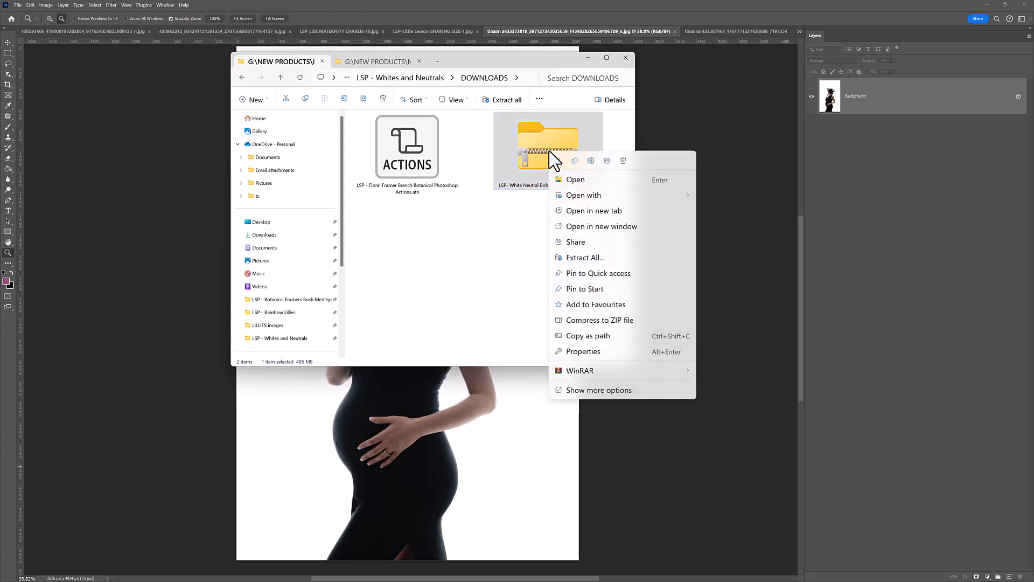
left_click(582, 258)
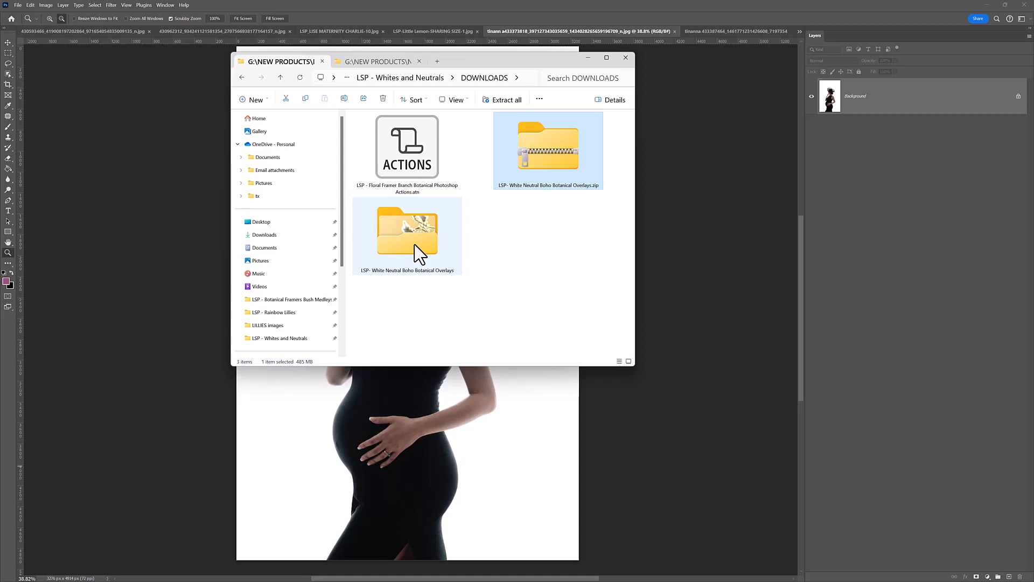
Extract LSP - Colored Branch Floral Botanical Overlays.zip into its own folder in the other DOWNLOADS window tab.
left_click(372, 60)
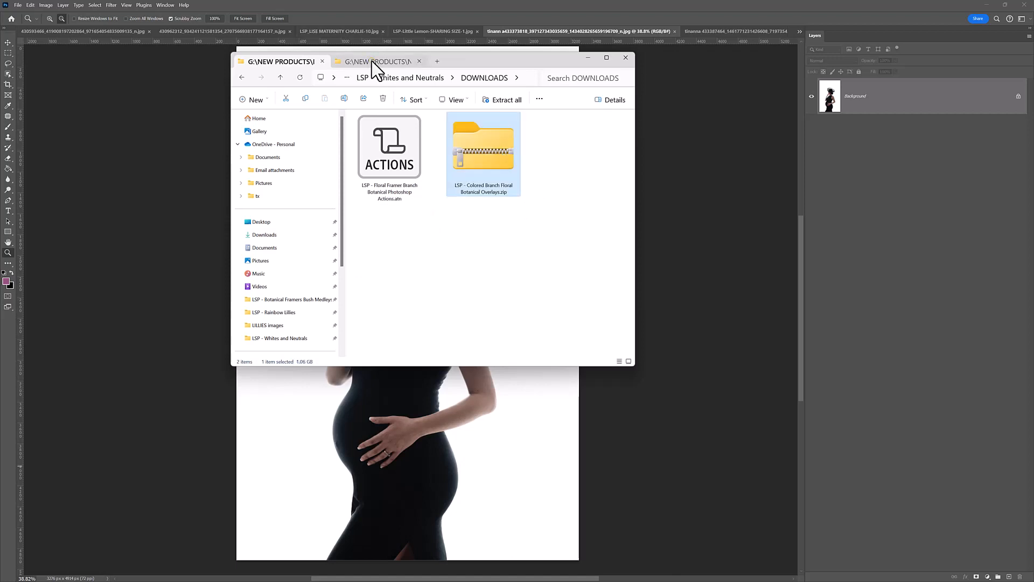
right_click(479, 147)
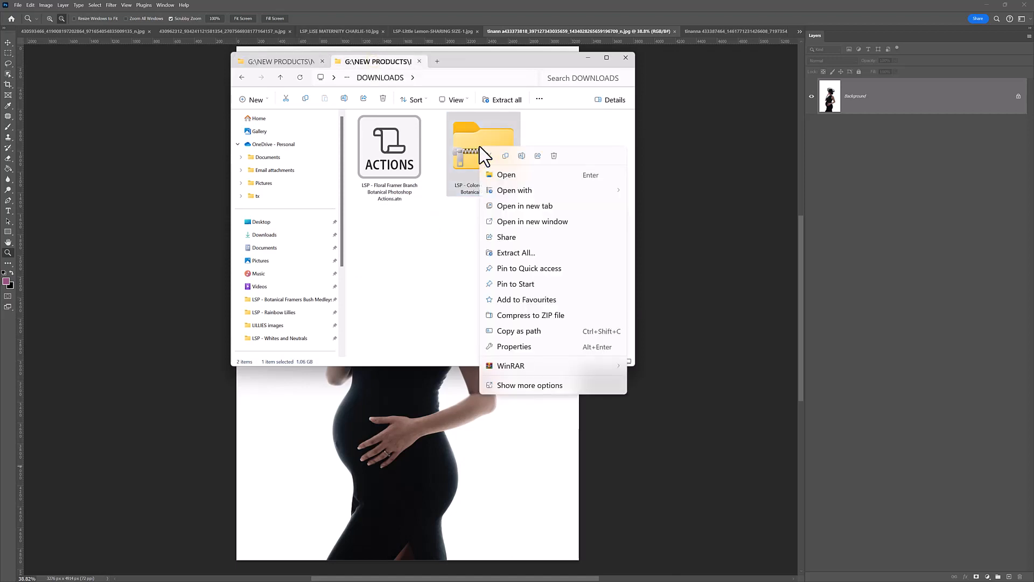
left_click(521, 253)
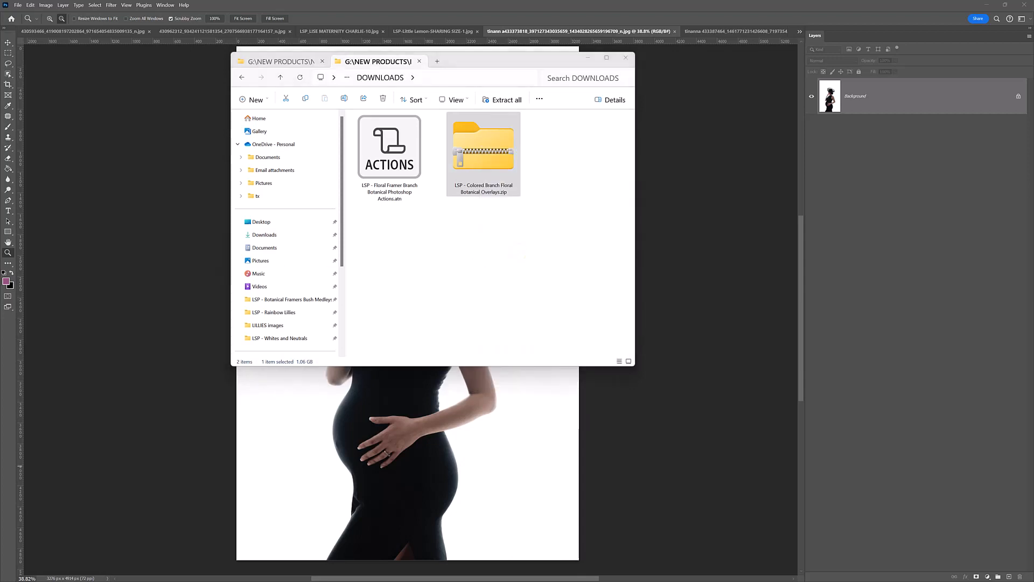
left_click_drag(561, 176, 483, 136)
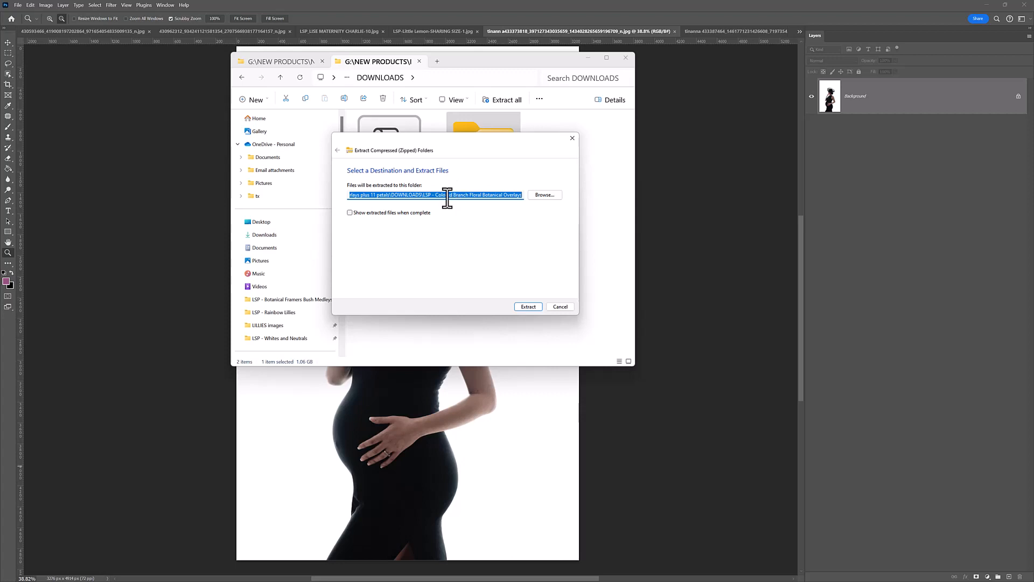
left_click(527, 308)
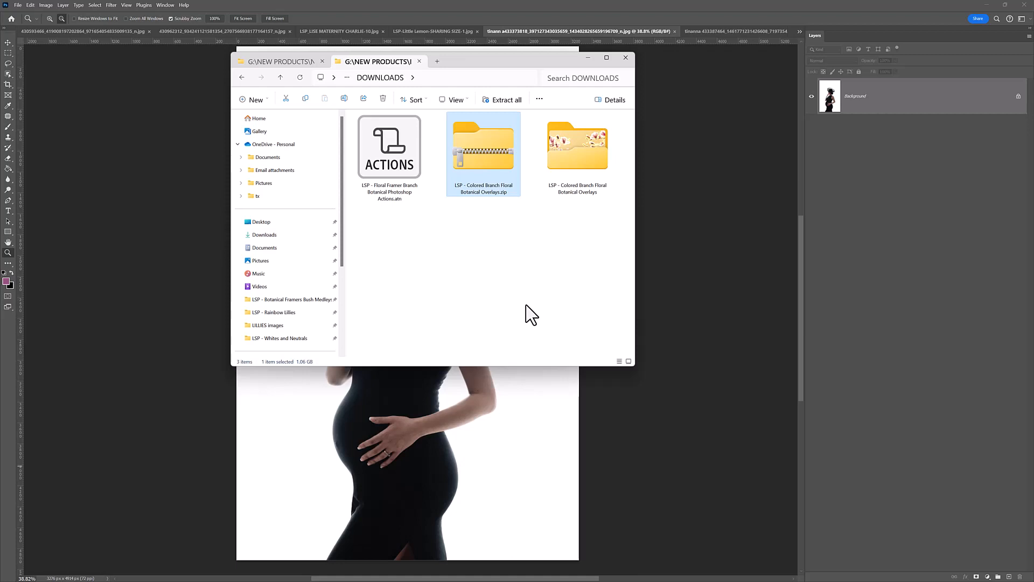
Open the extracted LSP - Colored Branch Floral Botanical Overlays folder and display its PNG files as larger thumbnails.
left_click(573, 141)
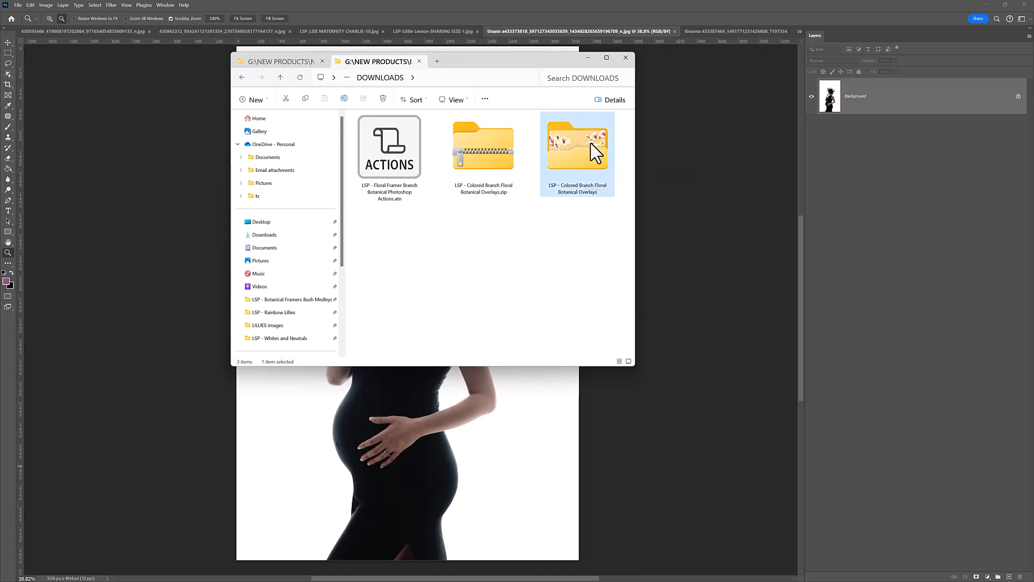
double_click(586, 140)
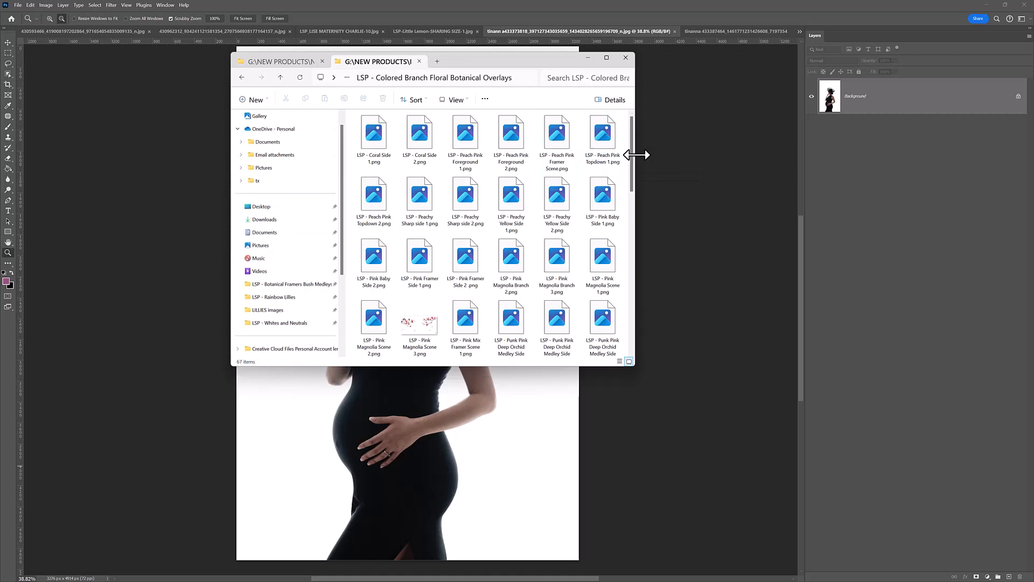
left_click_drag(634, 154, 668, 155)
right_click(661, 157)
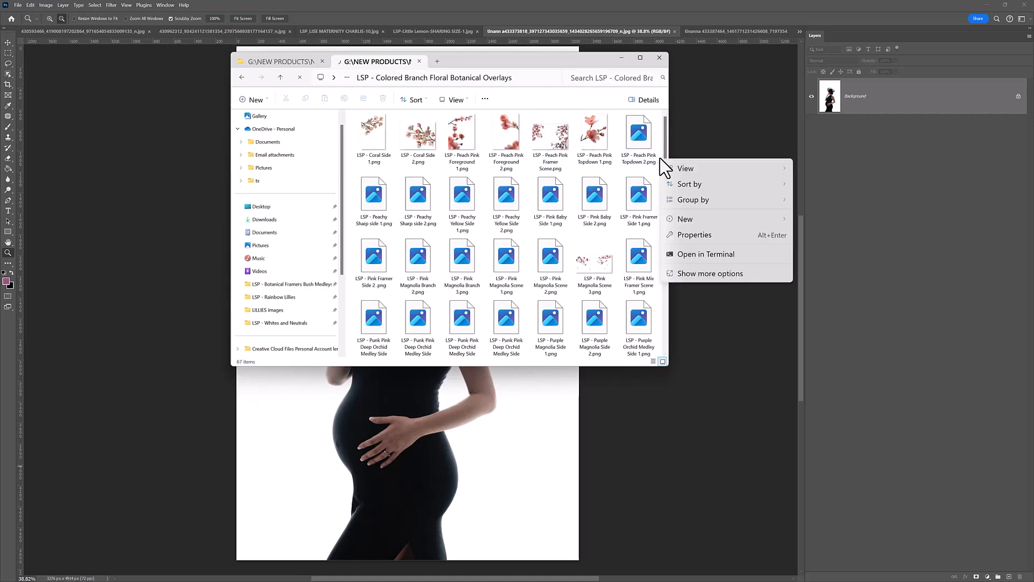
mouse_move(681, 167)
left_click(795, 168)
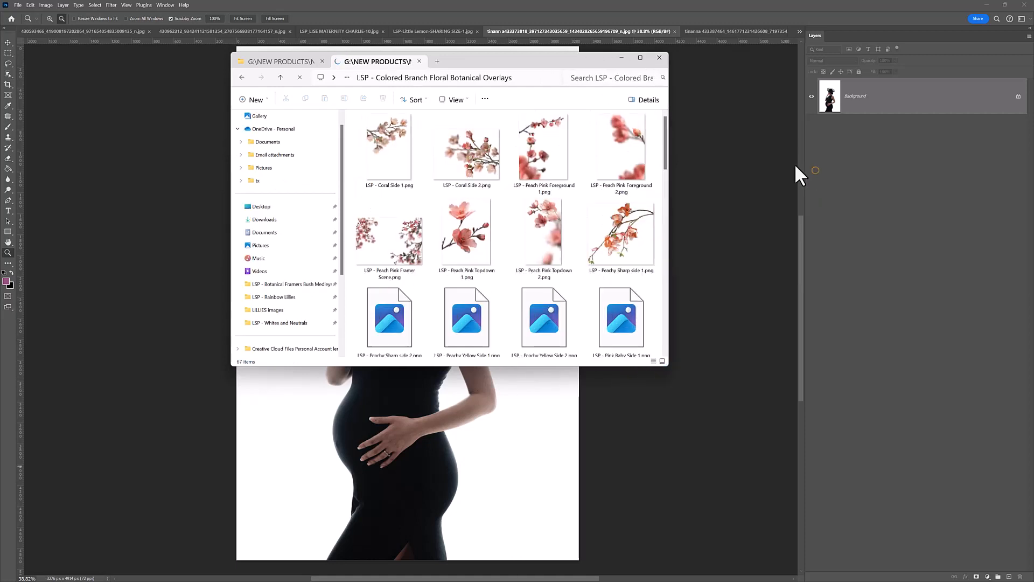
Look through the colored floral overlay thumbnails, and return to DOWNLOADS to select the Floral Framer Branch Botanical Photoshop Actions.atn file.
left_click(667, 135)
left_click_drag(667, 134, 664, 226)
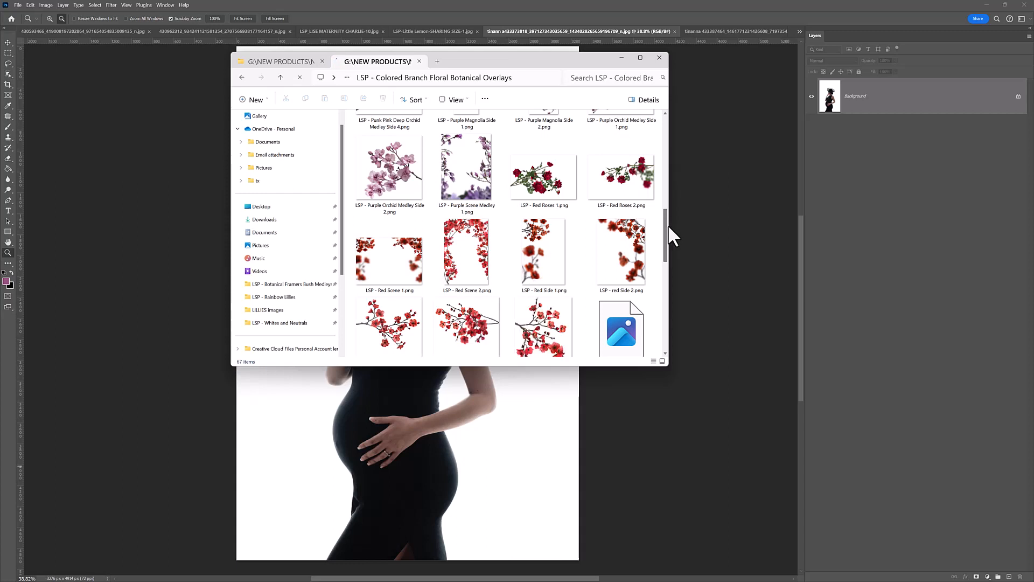
left_click_drag(663, 224, 666, 123)
left_click(283, 79)
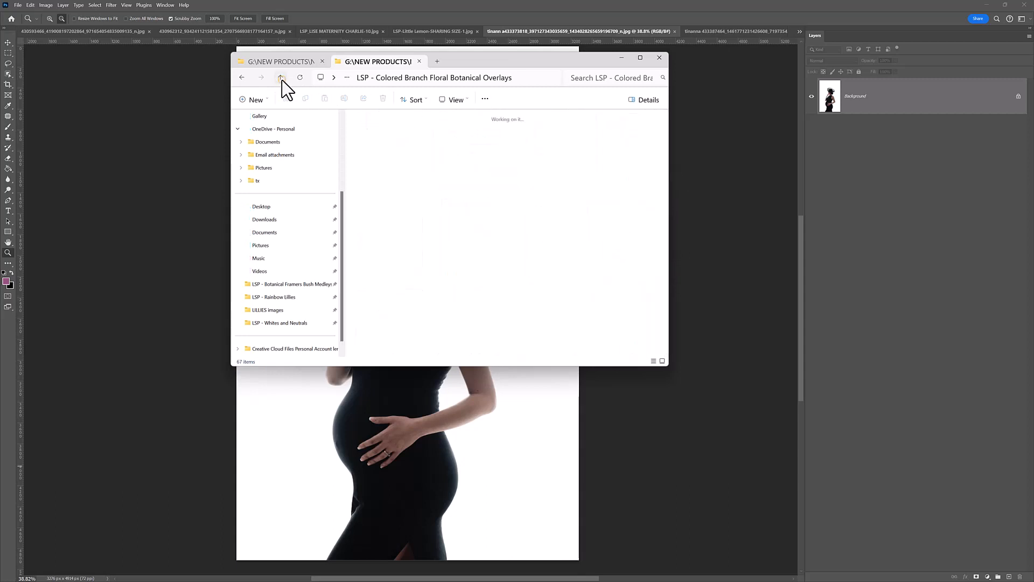
left_click(479, 169)
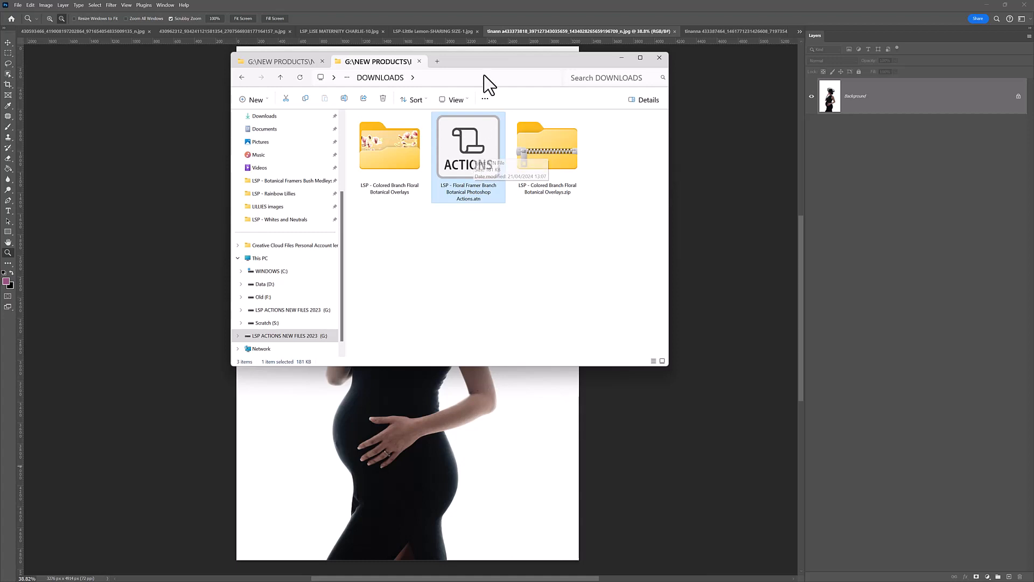
left_click_drag(483, 60, 392, 55)
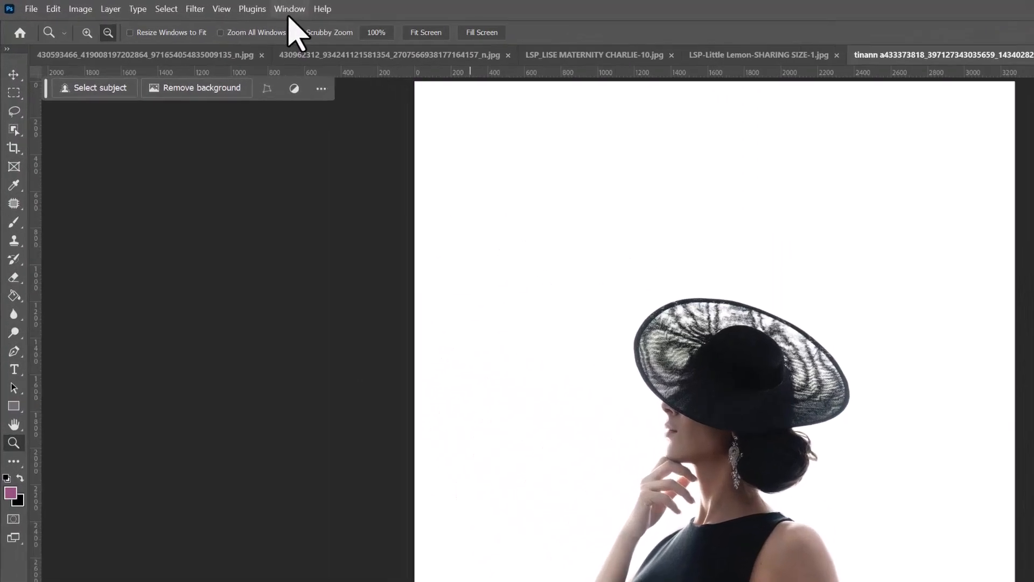
Show the Actions panel in Photoshop and view its options, including the one for loading actions.
left_click(171, 5)
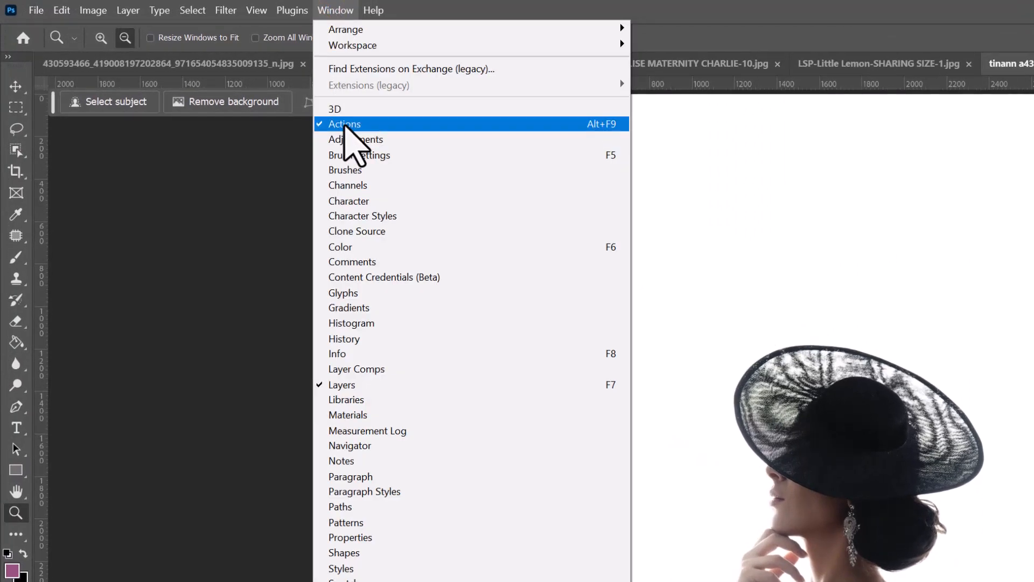
left_click(326, 13)
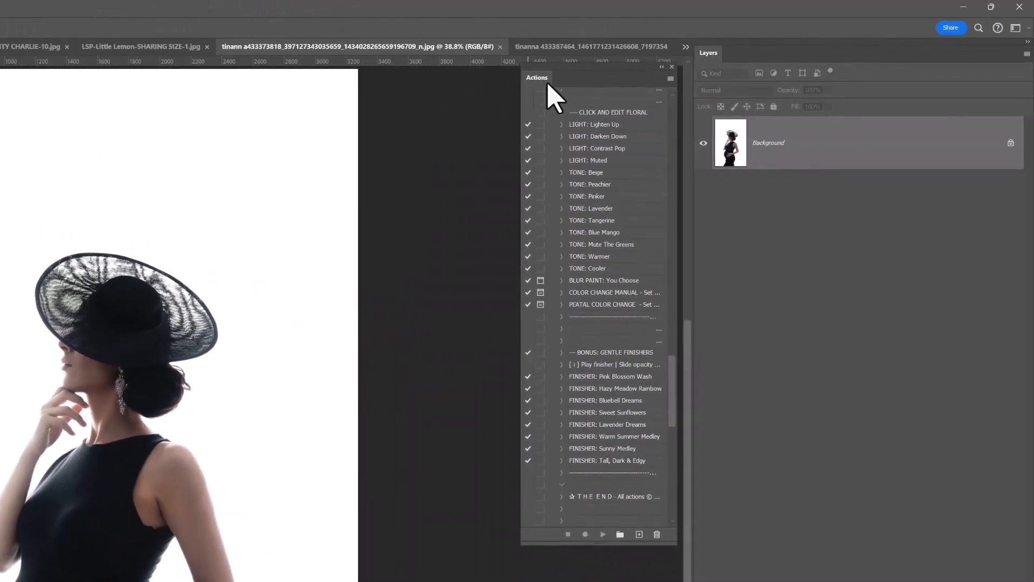
left_click(669, 79)
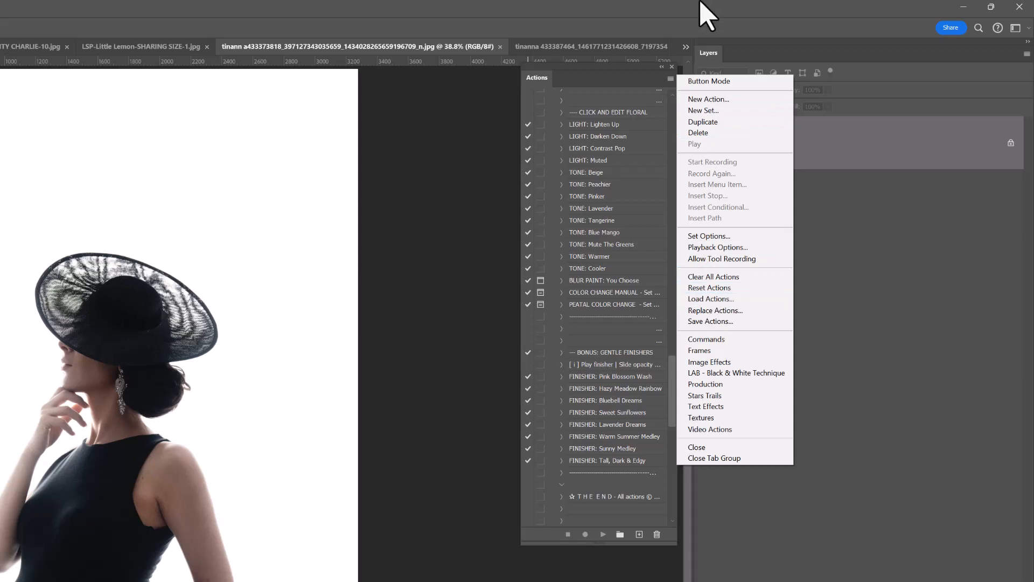
left_click(639, 76)
Select the FLORAL FRAMERS & BRANCH BOTANICAL action set and widen the Actions panel to show longer action names.
left_click_drag(671, 386, 674, 475)
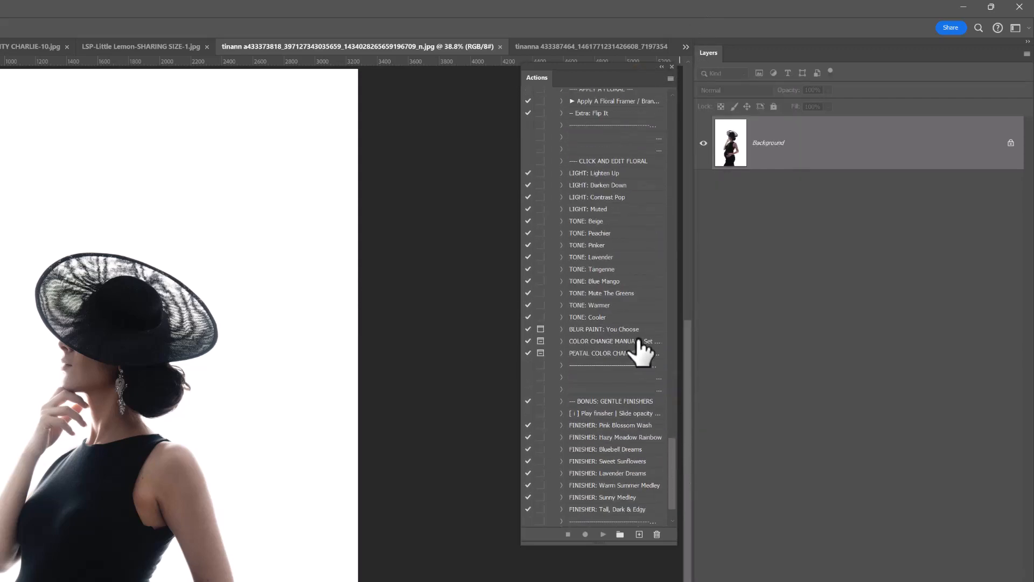
scroll(641, 350, "up", 5)
left_click(584, 139)
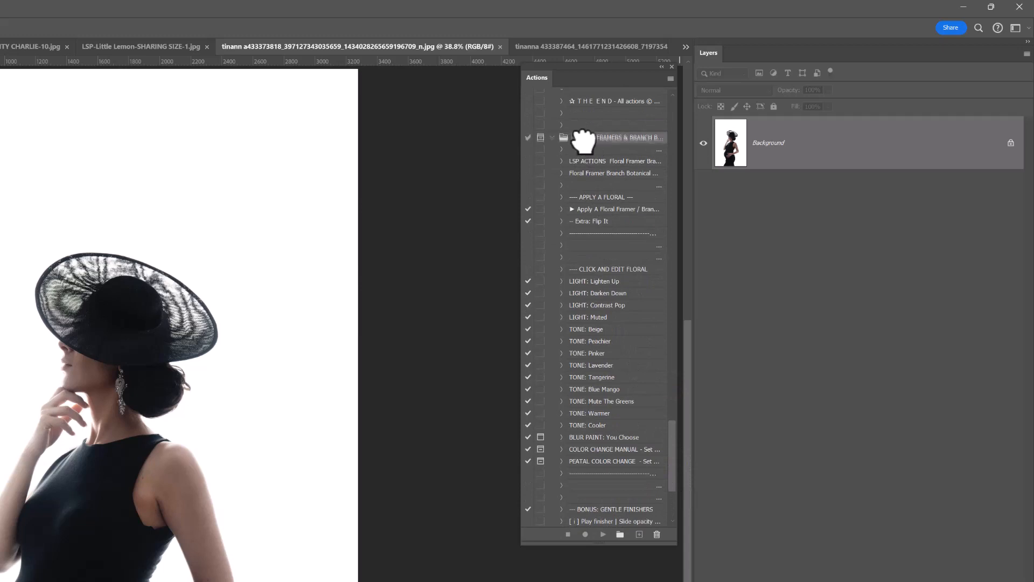
mouse_move(584, 140)
left_mouse_down()
mouse_move(583, 154)
mouse_move(582, 137)
left_mouse_up()
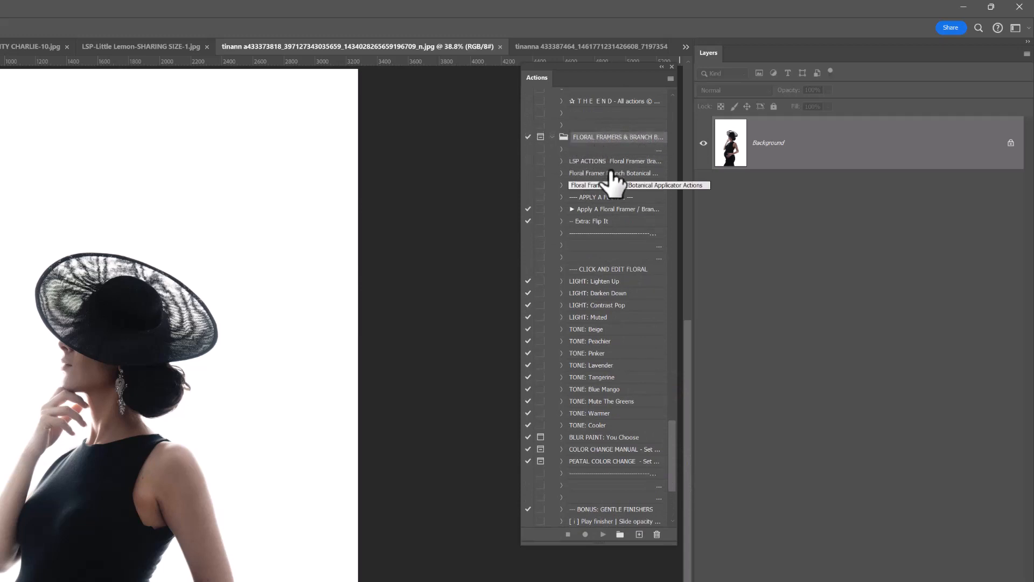
mouse_move(671, 447)
left_mouse_down()
mouse_move(672, 476)
mouse_move(669, 453)
left_mouse_up()
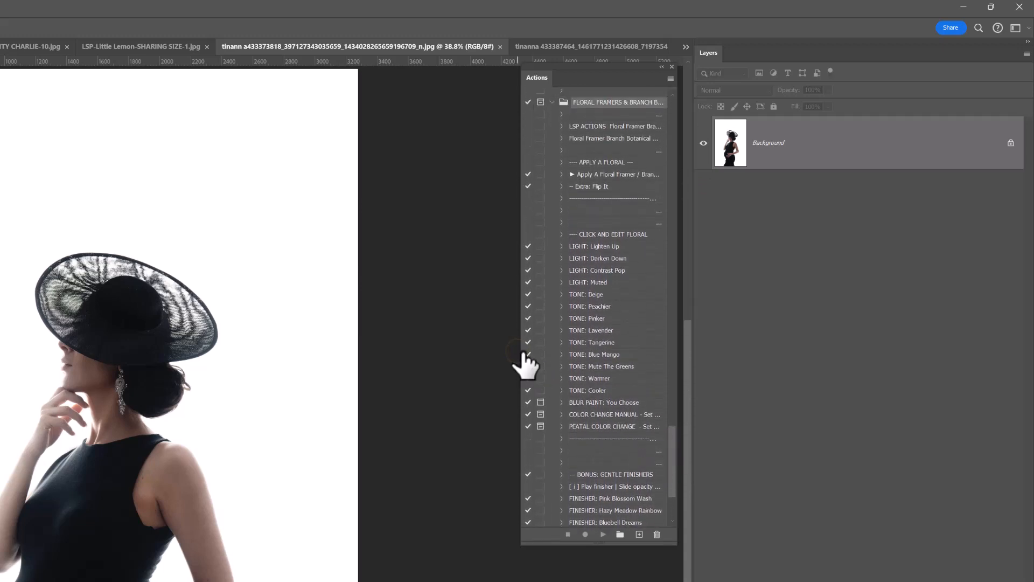
left_click_drag(518, 351, 475, 351)
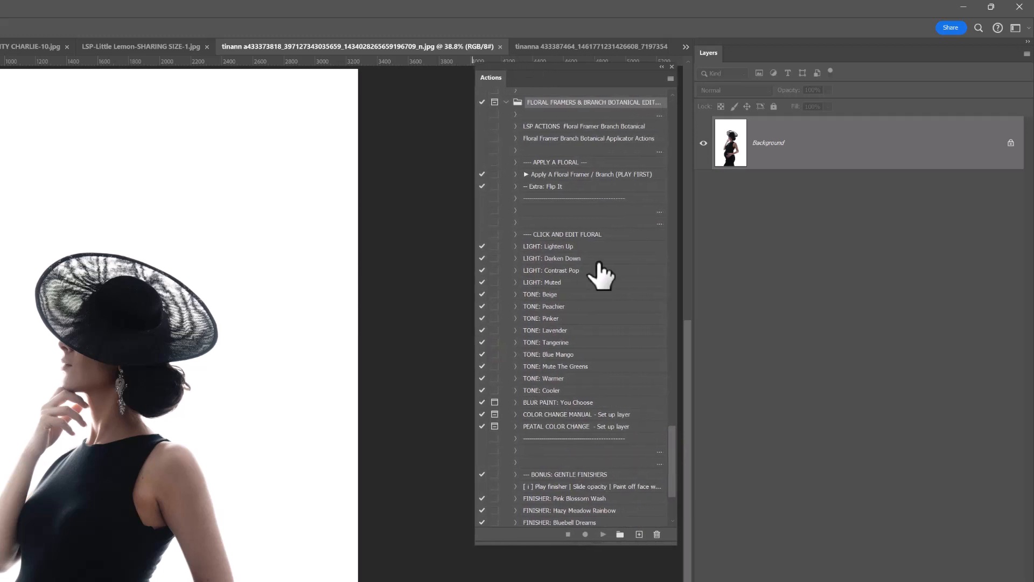
Select the Apply A Floral Framer / Branch (PLAY FIRST) action and look over the actions in its set.
scroll(611, 350, "down", 1)
left_click(555, 174)
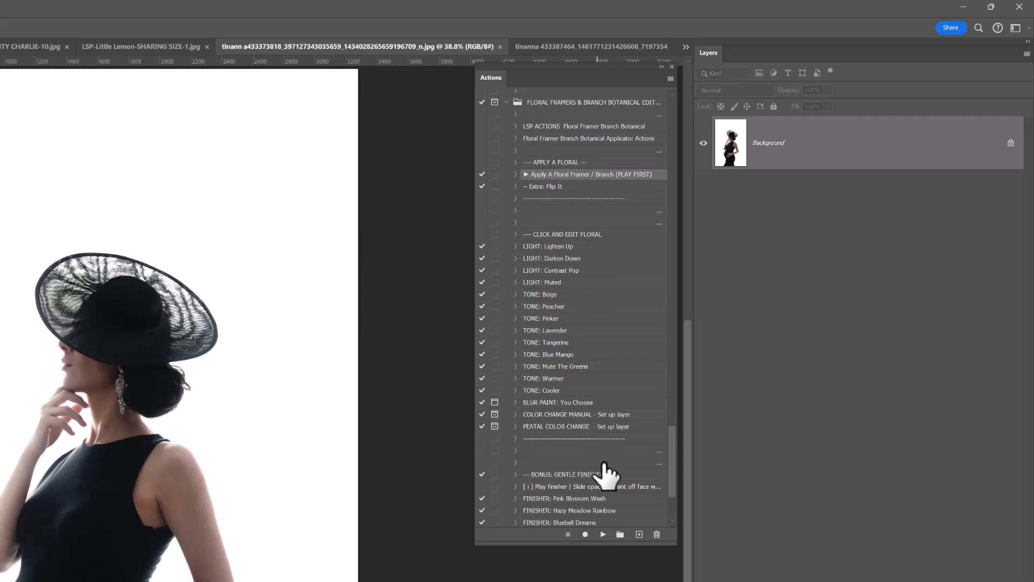
scroll(601, 471, "down", 2)
scroll(602, 470, "up", 3)
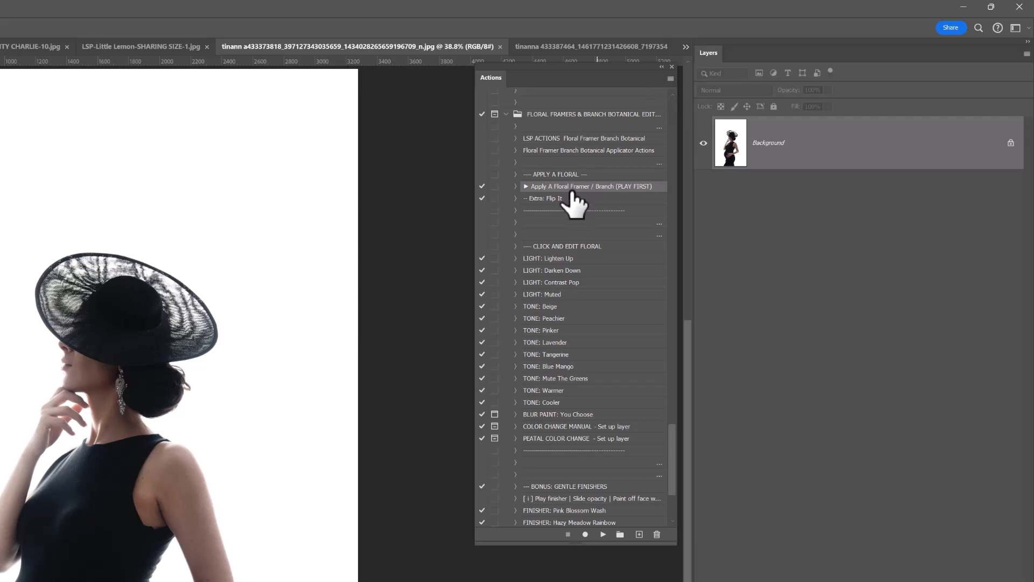
Switch the Actions panel to Button Mode and arrange it as a single column beside the Layers panel, showing the floral actions.
left_click_drag(571, 190, 649, 156)
left_click(671, 78)
left_click(677, 81)
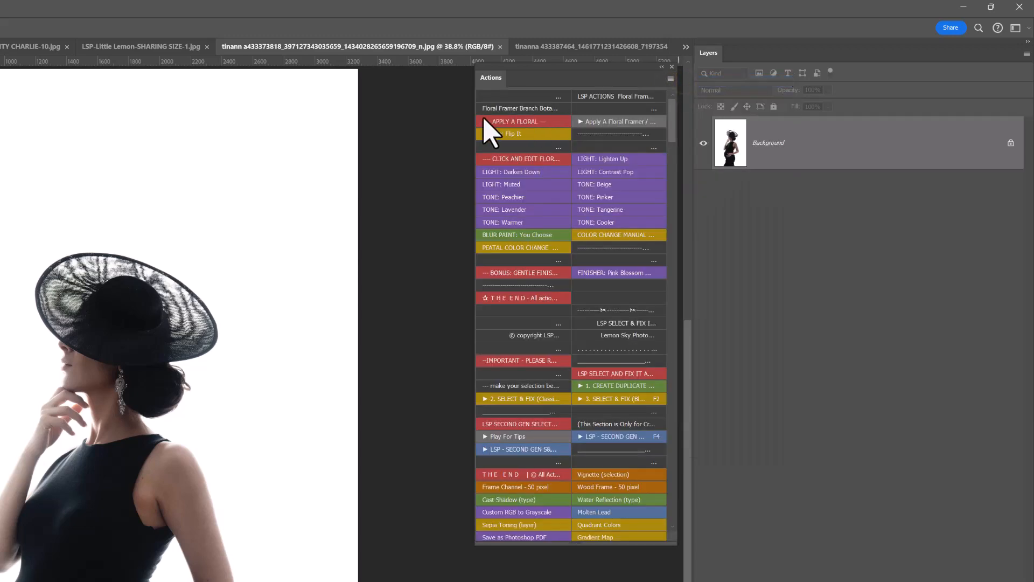
left_click_drag(474, 111, 528, 138)
left_click_drag(676, 126, 670, 522)
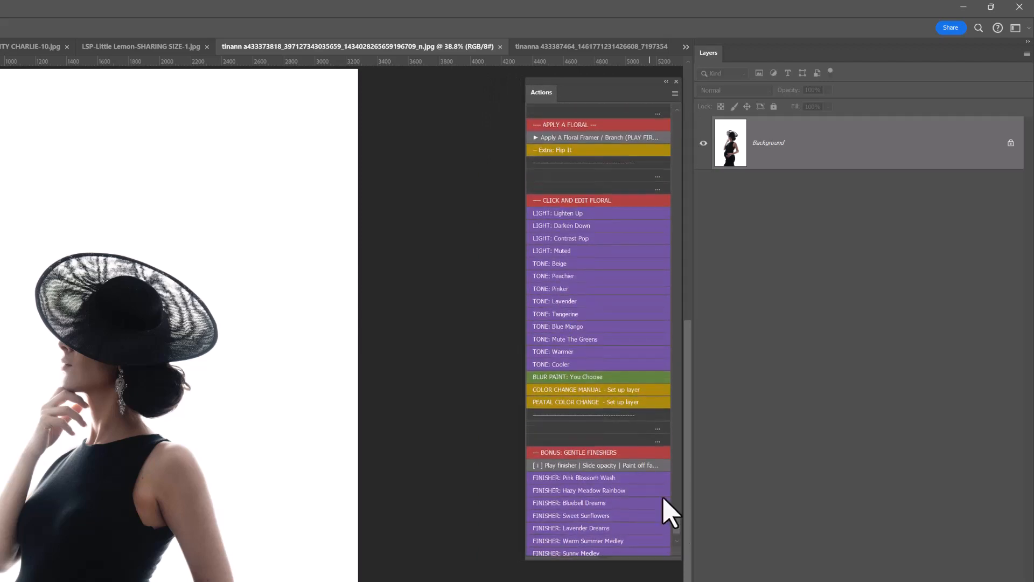
left_click_drag(545, 96, 523, 97)
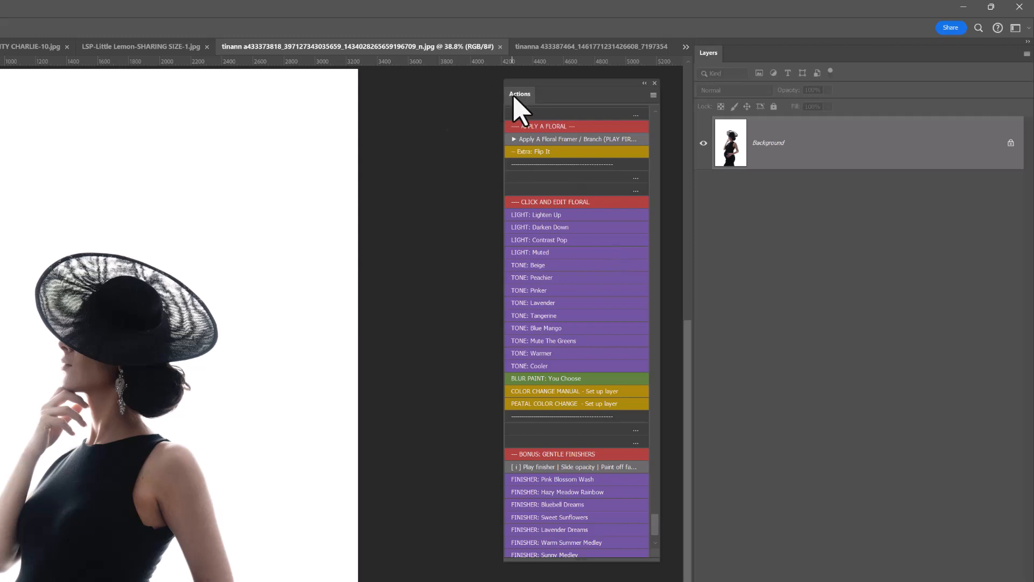
left_click_drag(517, 95, 536, 86)
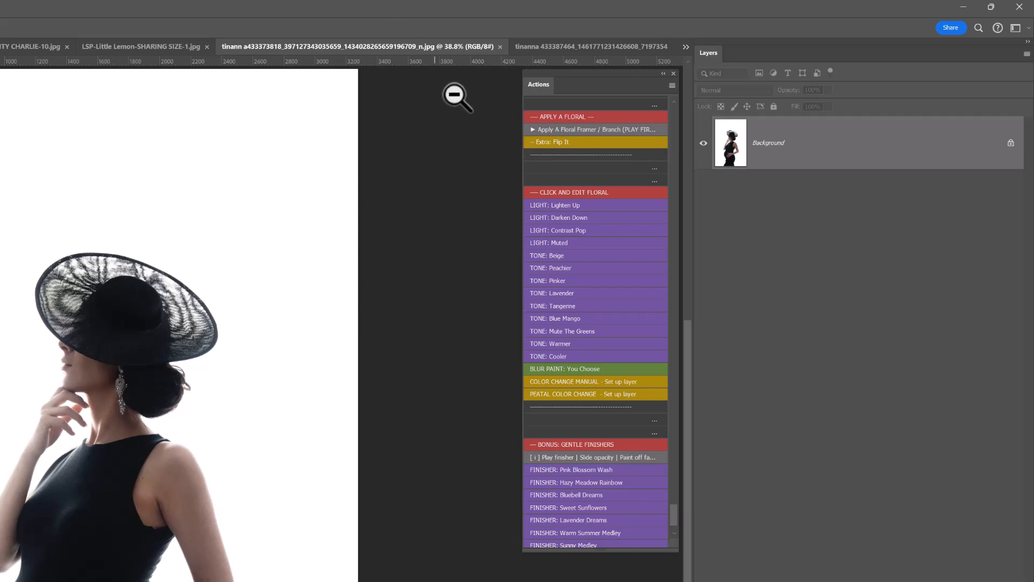
left_click_drag(547, 89, 537, 90)
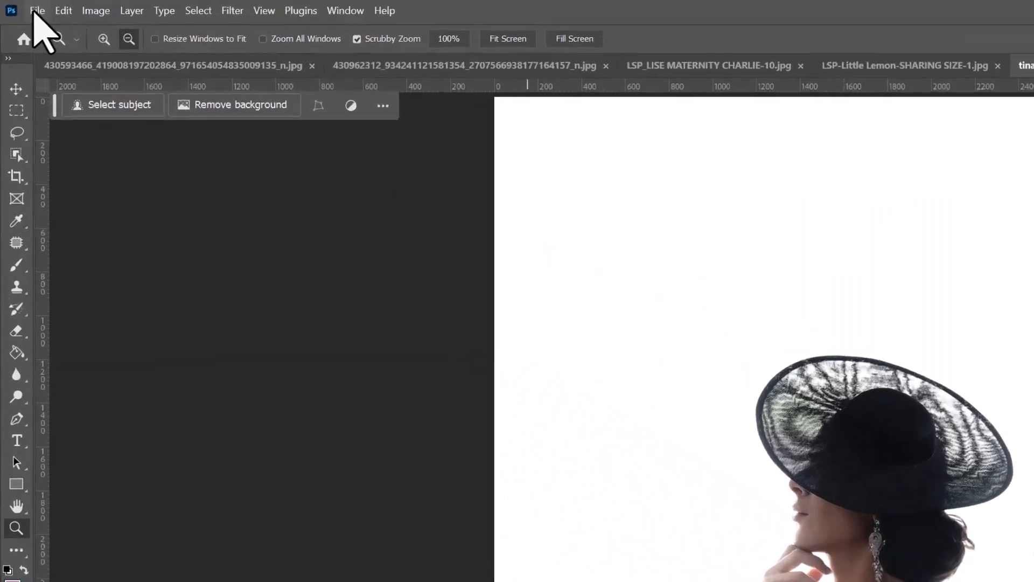
Start placing an embedded file and display the DOWNLOADS folder contents as large icons.
left_click(35, 11)
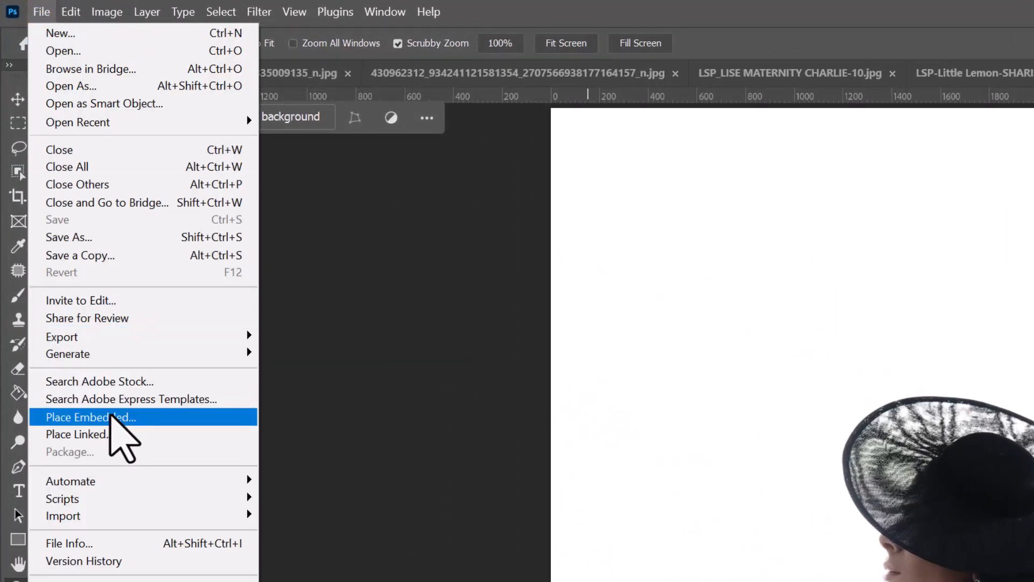
left_click(112, 416)
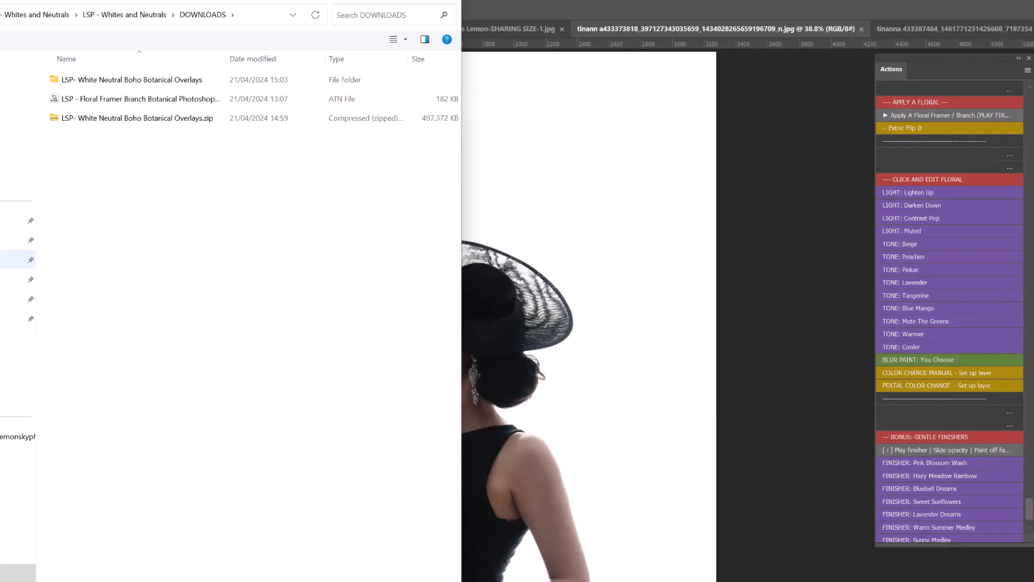
right_click(127, 184)
mouse_move(156, 194)
left_click(271, 204)
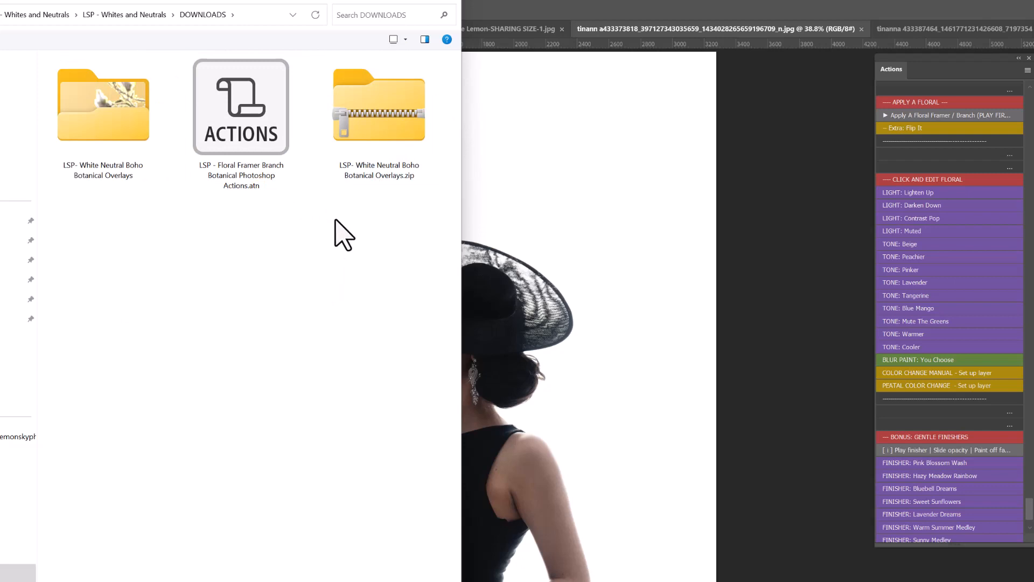
Place LSP - White Magnolia Scene.png from the LSP- White Neutral Boho Botanical Overlays folder into the portrait.
left_click(106, 103)
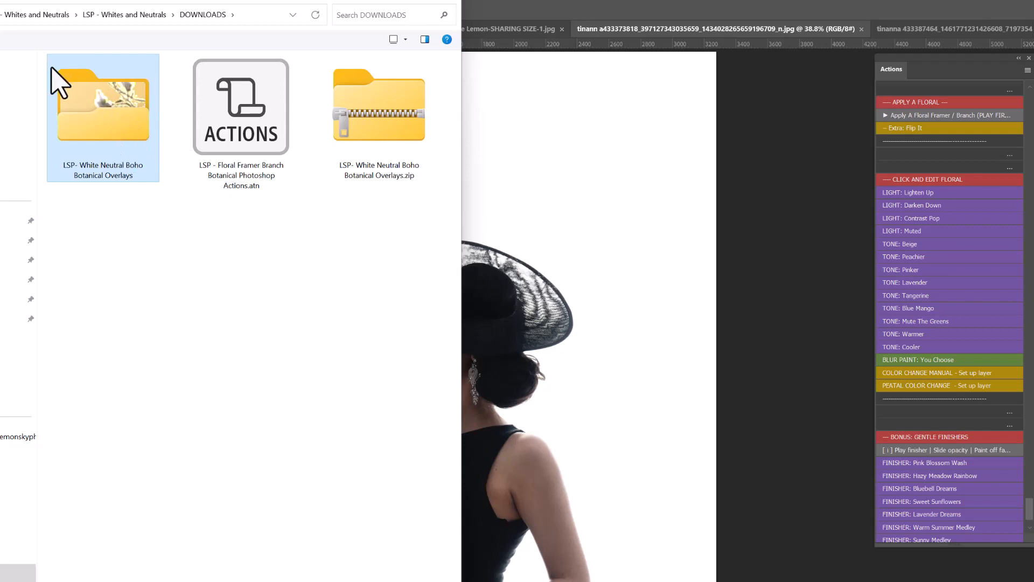
double_click(81, 100)
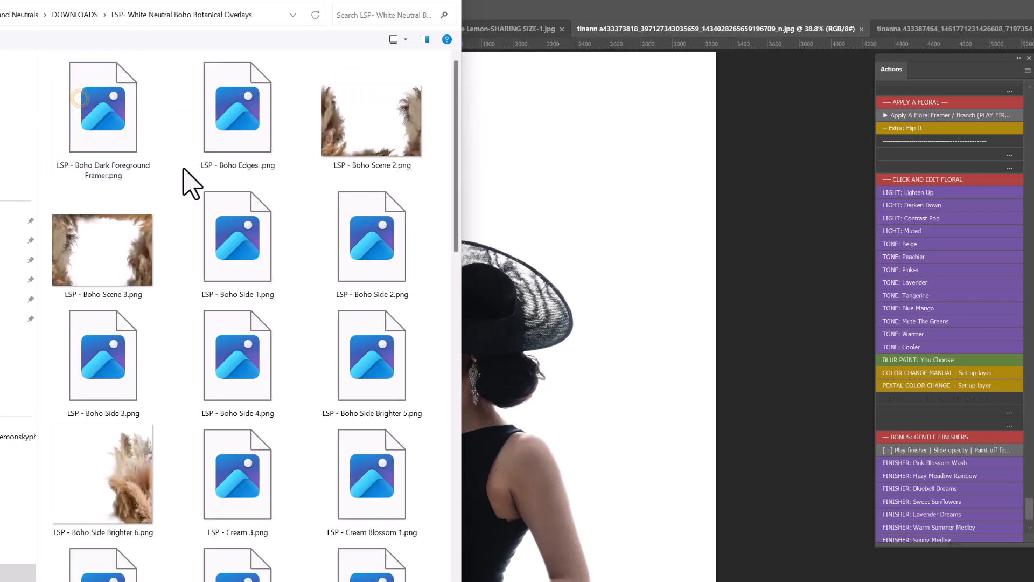
left_click_drag(458, 129, 438, 431)
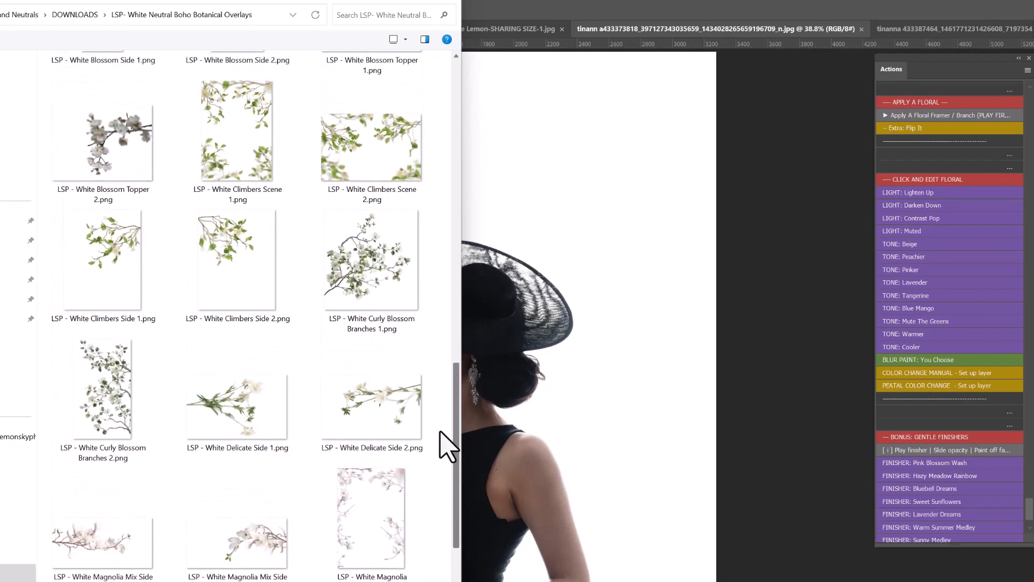
left_click(363, 518)
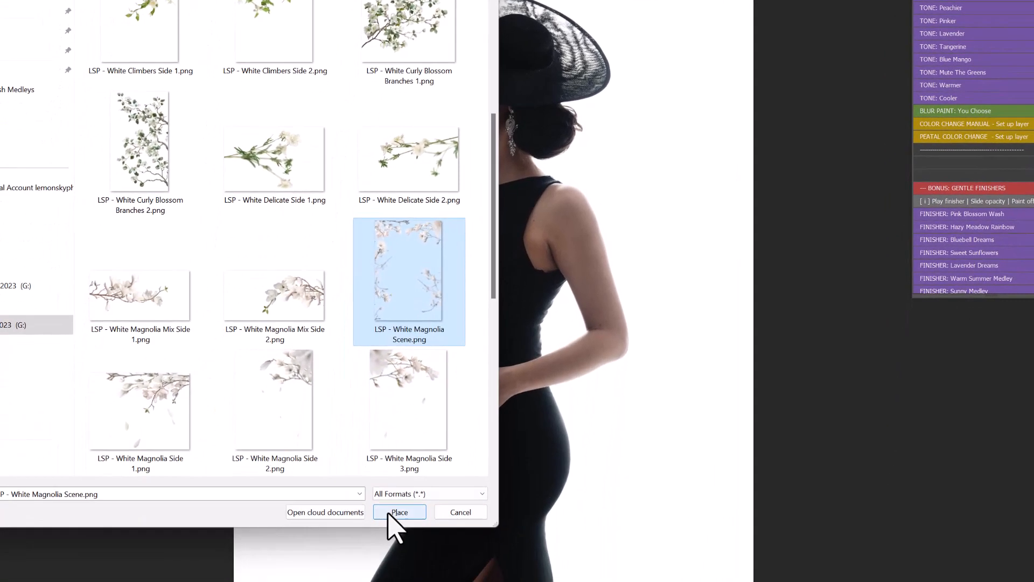
left_click(389, 578)
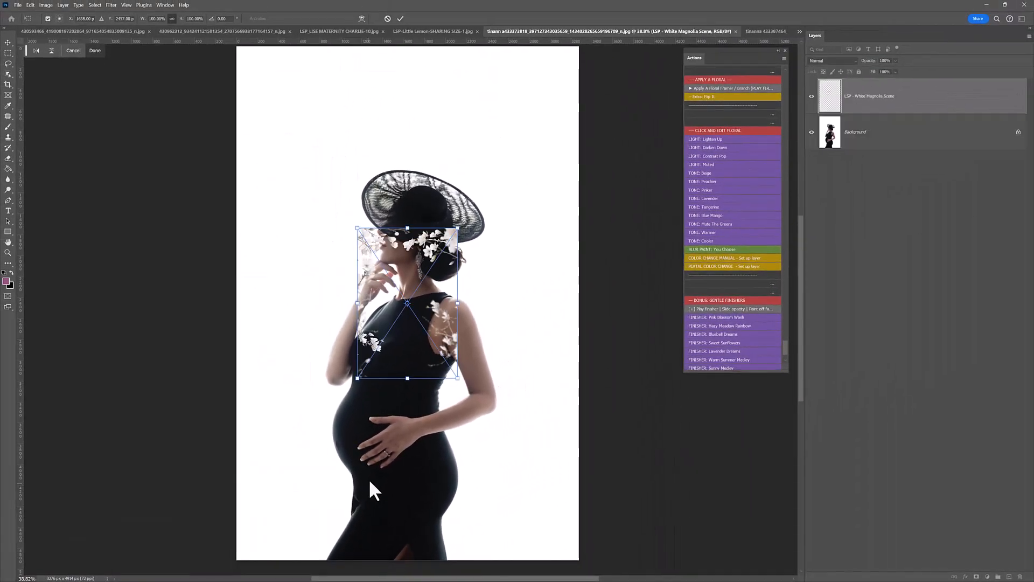
Align the White Magnolia Scene overlay to the canvas's upper-left corner and scale it to about 341.53% so it covers the whole portrait.
left_click_drag(404, 317, 272, 85)
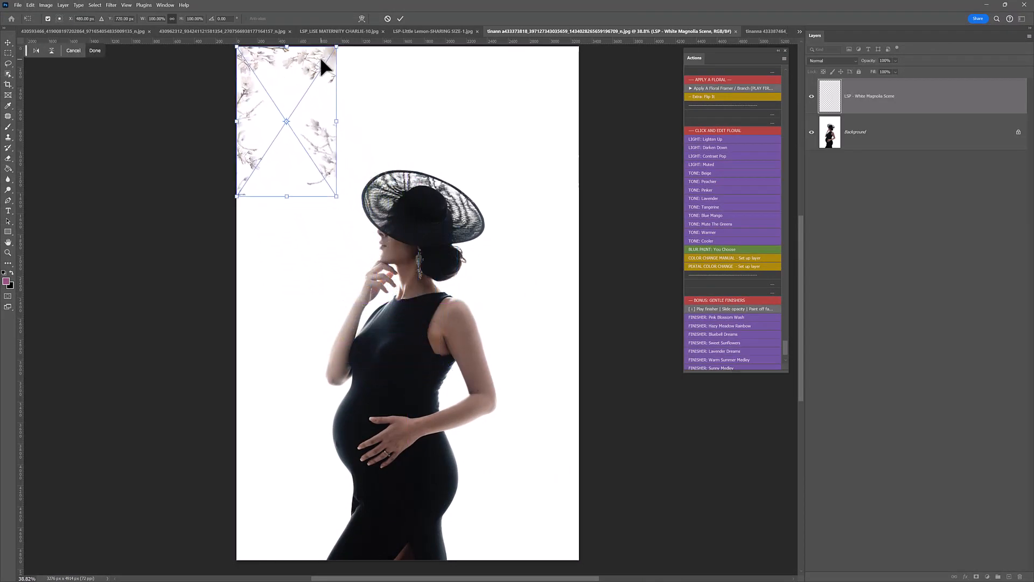
left_click_drag(337, 197, 635, 534)
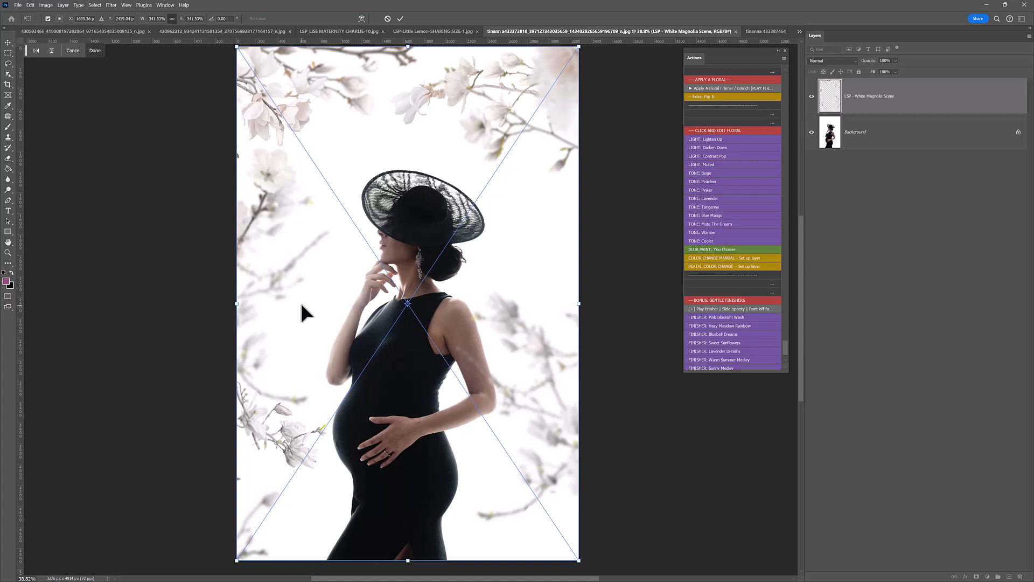
key("Return")
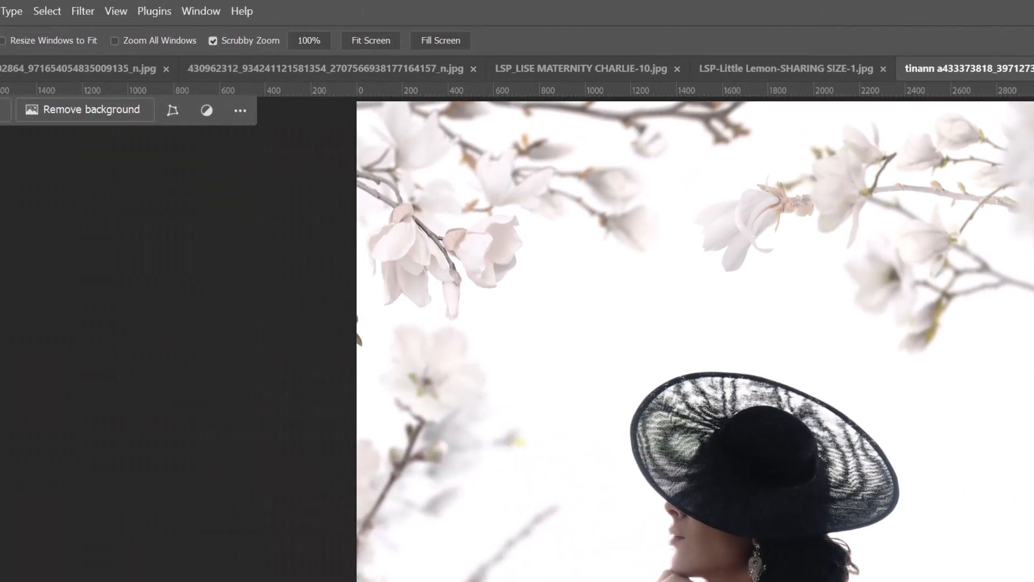
Add a layer mask to the White Magnolia Scene layer, invert it to black and back to white.
left_click(189, 12)
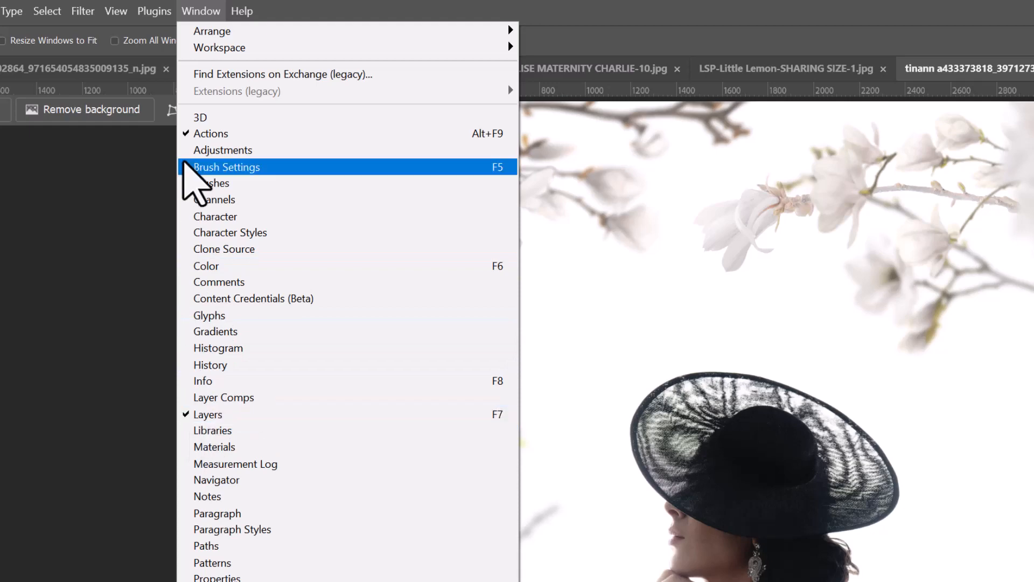
left_click(185, 11)
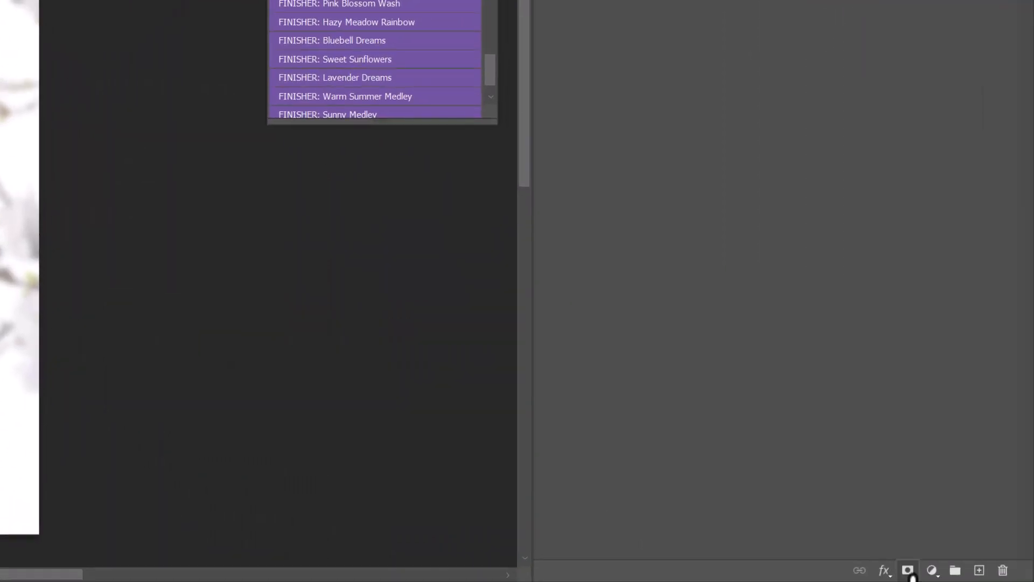
left_click(907, 571)
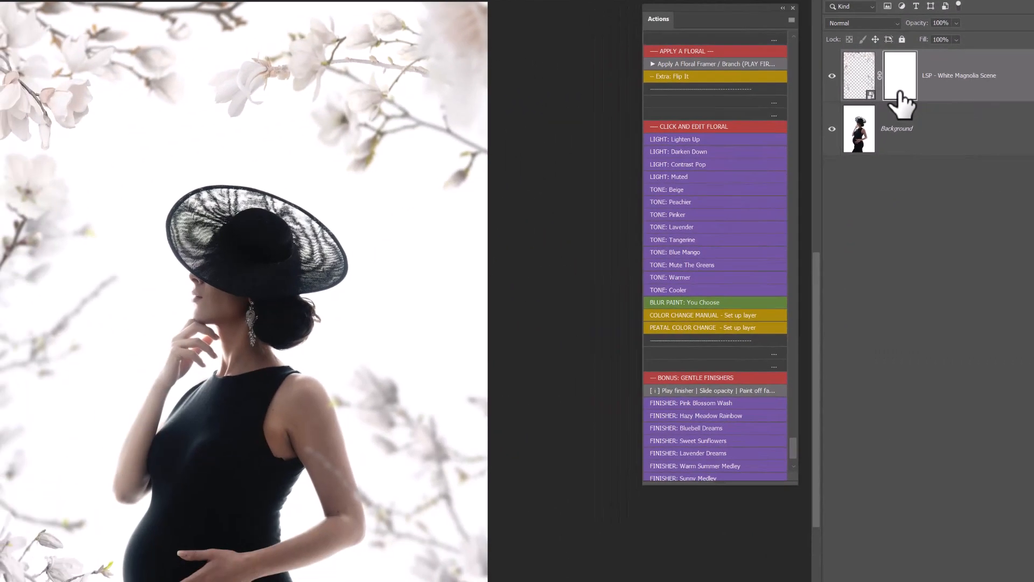
key("ctrl+i")
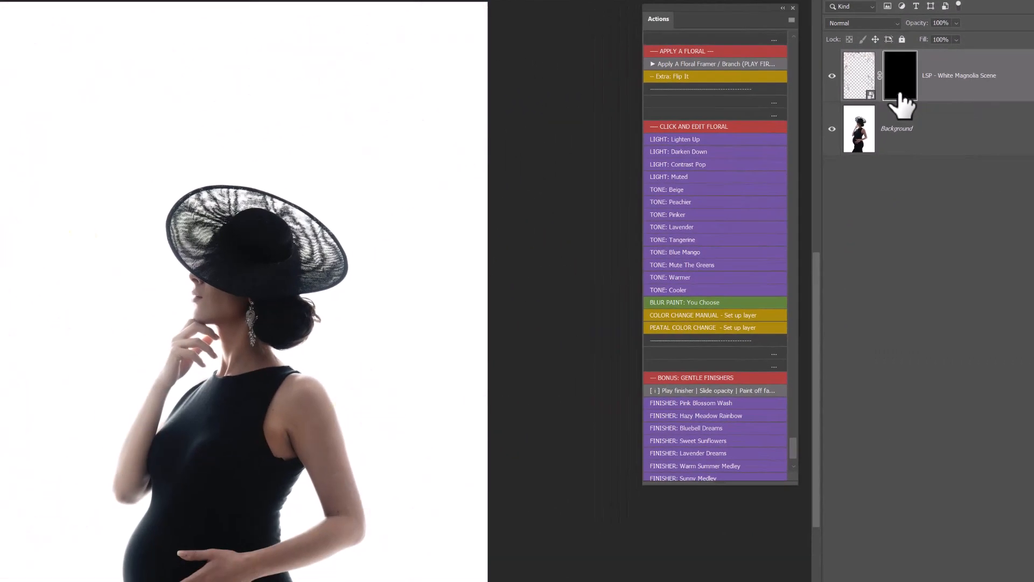
key("ctrl+i")
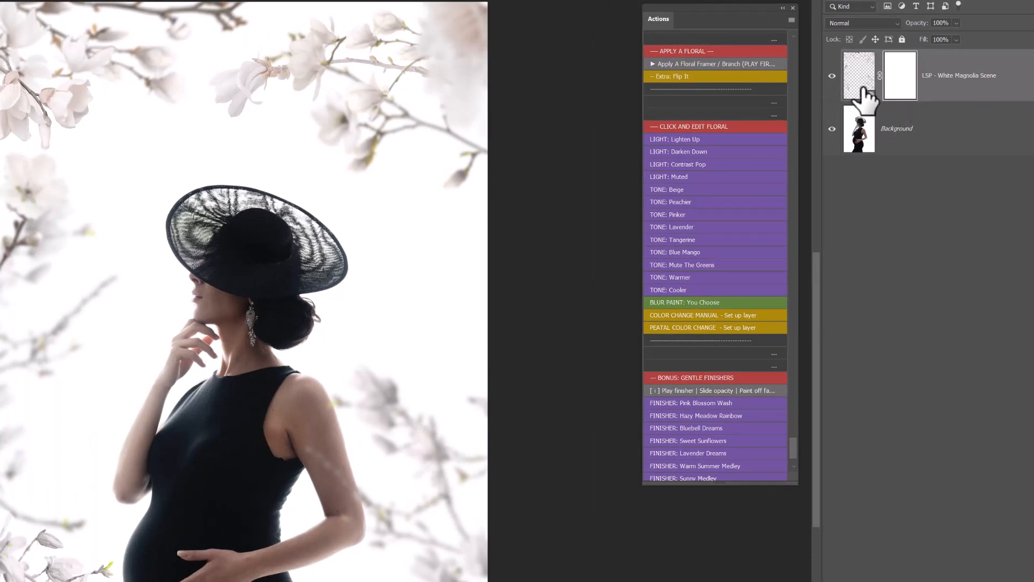
Paint away the magnolias left of the hat on the mask with a soft 448 px brush, and delete the overlay layer.
left_click(898, 91)
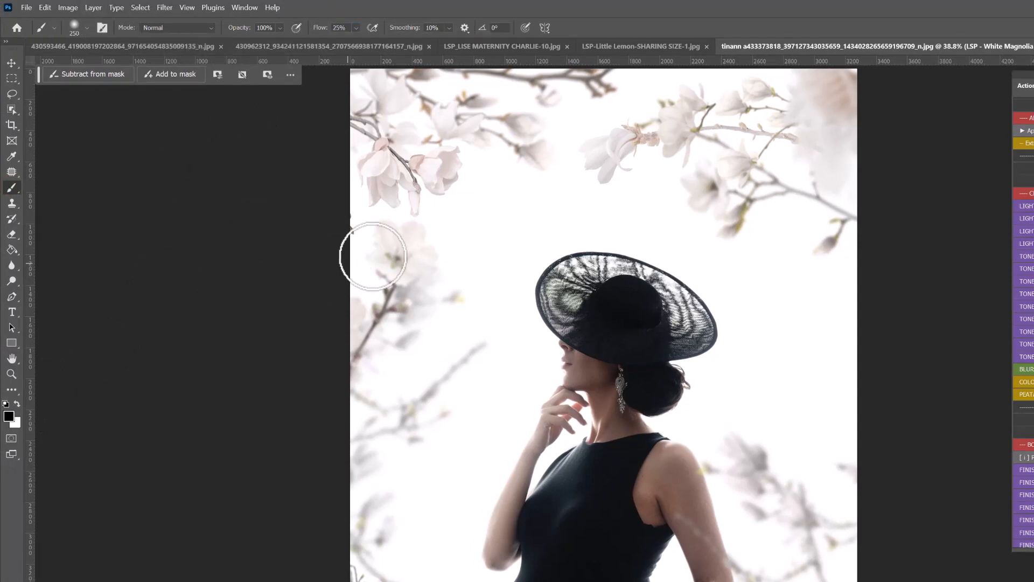
right_click(544, 261)
left_click_drag(664, 289, 674, 289)
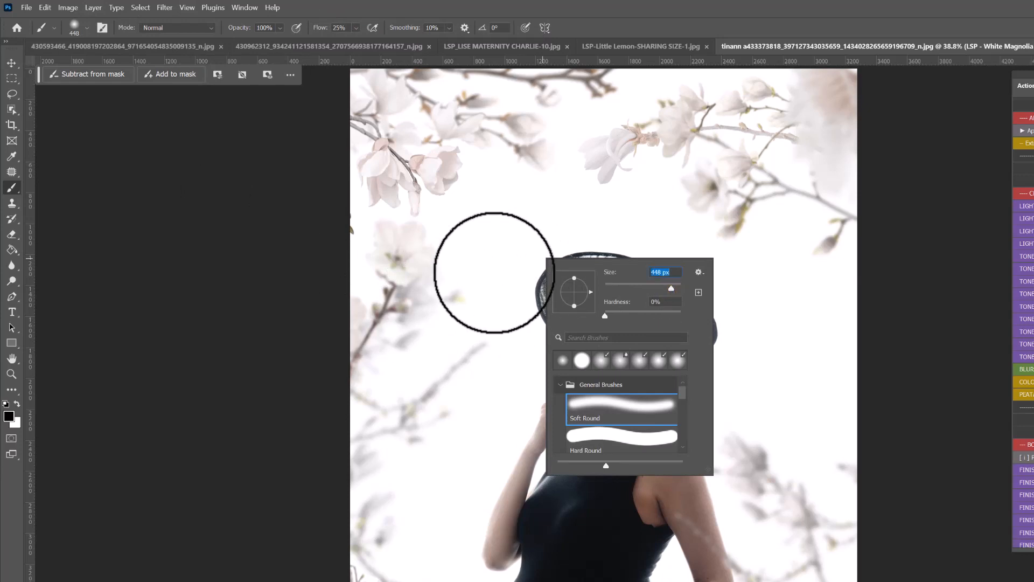
left_click_drag(415, 267, 375, 261)
mouse_move(475, 265)
left_mouse_down()
mouse_move(354, 237)
mouse_move(464, 247)
mouse_move(335, 252)
mouse_move(477, 268)
mouse_move(366, 303)
mouse_move(462, 251)
mouse_move(318, 365)
mouse_move(444, 285)
mouse_move(327, 383)
mouse_move(356, 351)
mouse_move(454, 283)
mouse_move(324, 399)
mouse_move(486, 315)
mouse_move(380, 409)
mouse_move(499, 358)
mouse_move(363, 436)
mouse_move(453, 423)
mouse_move(316, 443)
mouse_move(386, 444)
mouse_move(339, 439)
mouse_move(392, 436)
mouse_move(334, 471)
mouse_move(431, 415)
mouse_move(527, 319)
mouse_move(295, 421)
mouse_move(533, 324)
mouse_move(291, 360)
mouse_move(346, 427)
mouse_move(412, 440)
mouse_move(370, 457)
mouse_move(363, 389)
mouse_move(342, 342)
mouse_move(324, 422)
left_mouse_up()
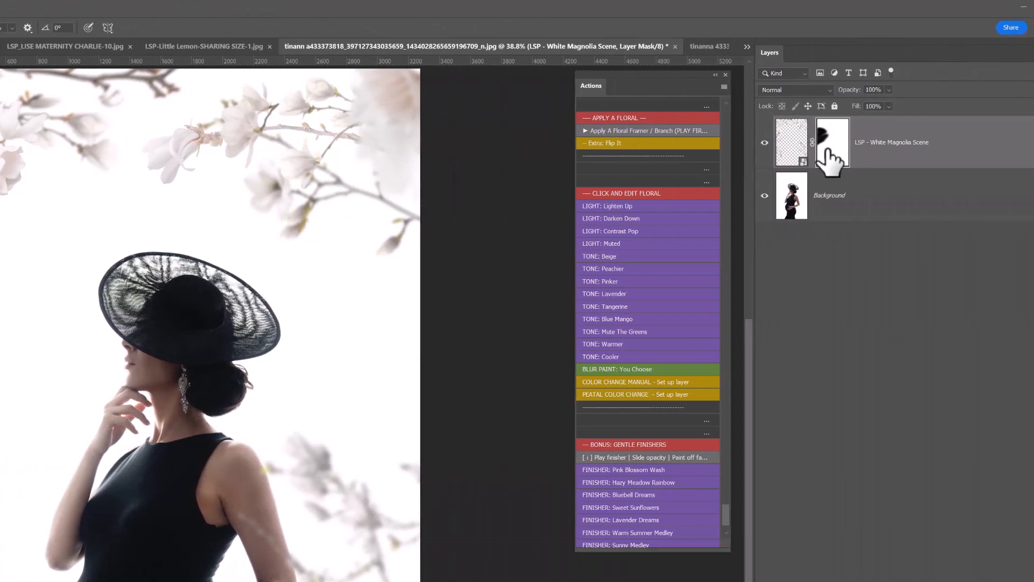
left_click_drag(893, 144, 1023, 577)
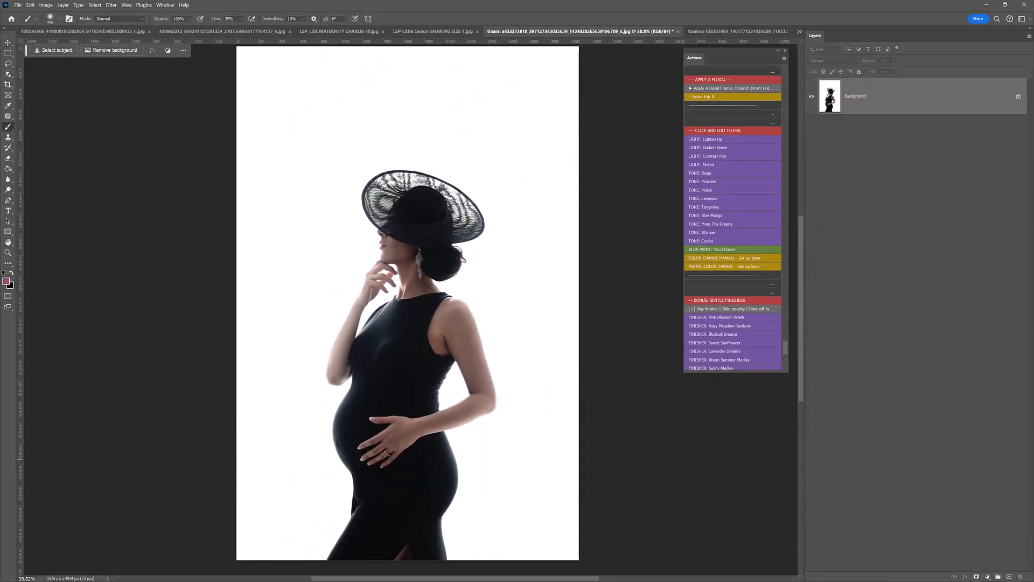
Switch to File Explorer and place LSP - Pink Mix Framer Scene 1.png from the LSP - Colored Branch Floral Botanical Overlays folder onto the portrait.
key("alt+Tab")
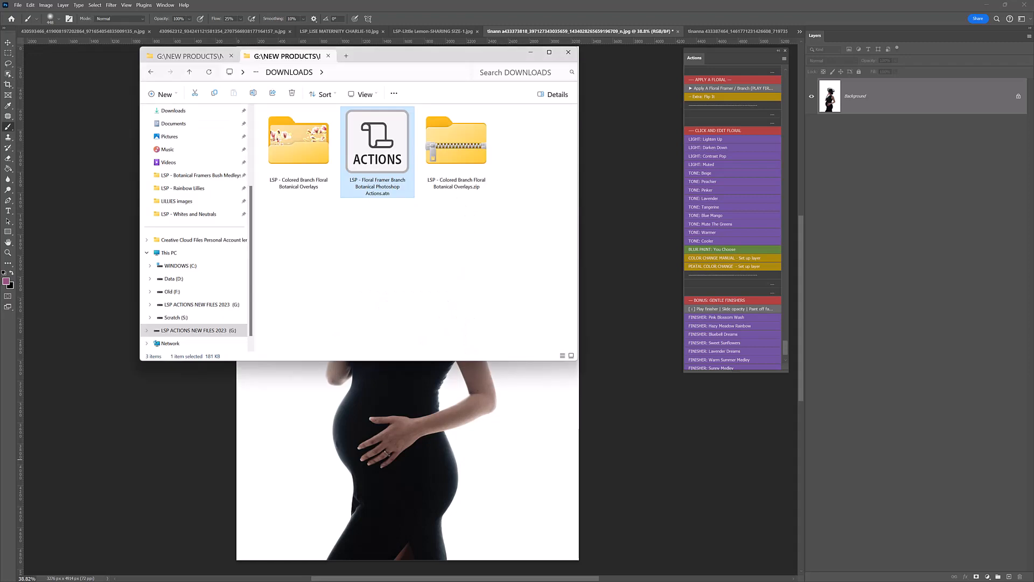
double_click(302, 148)
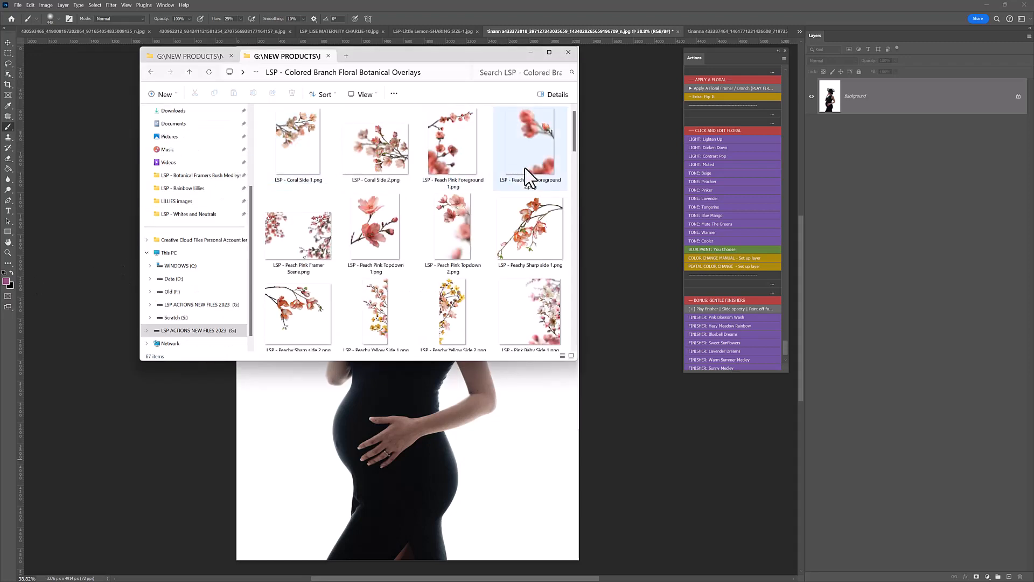
left_click_drag(575, 138, 574, 193)
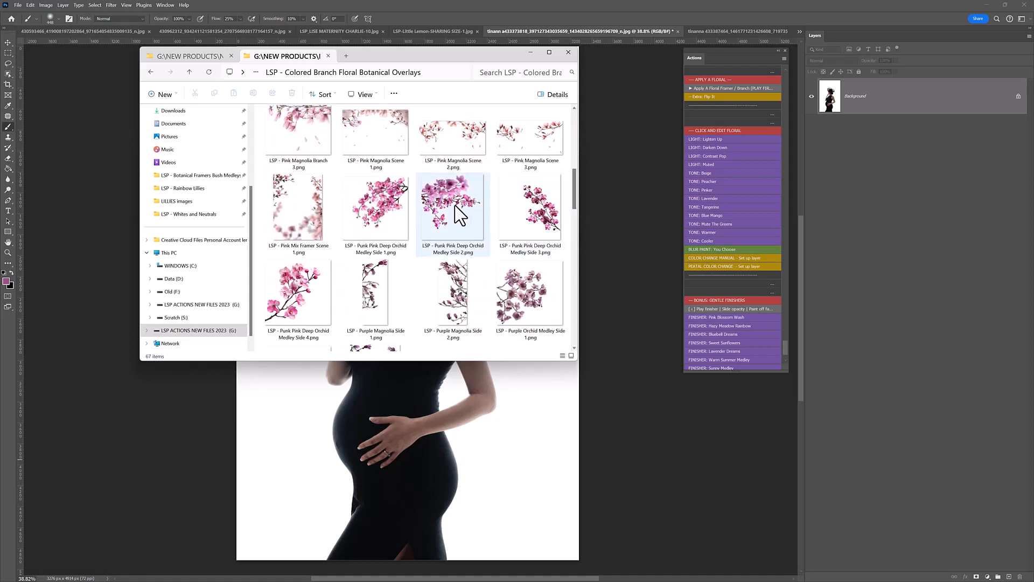
left_click_drag(296, 201, 311, 204)
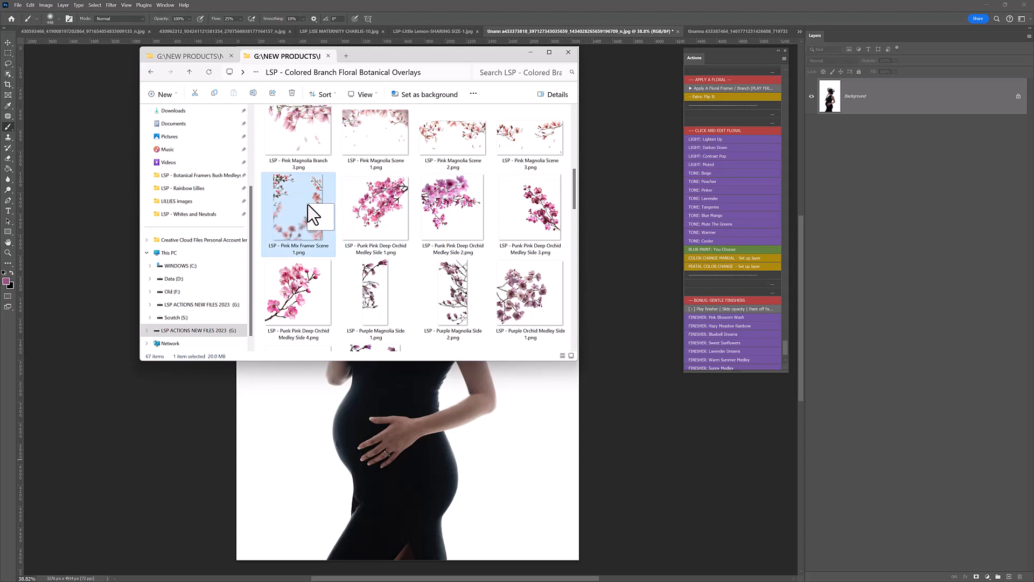
left_click_drag(459, 406, 460, 407)
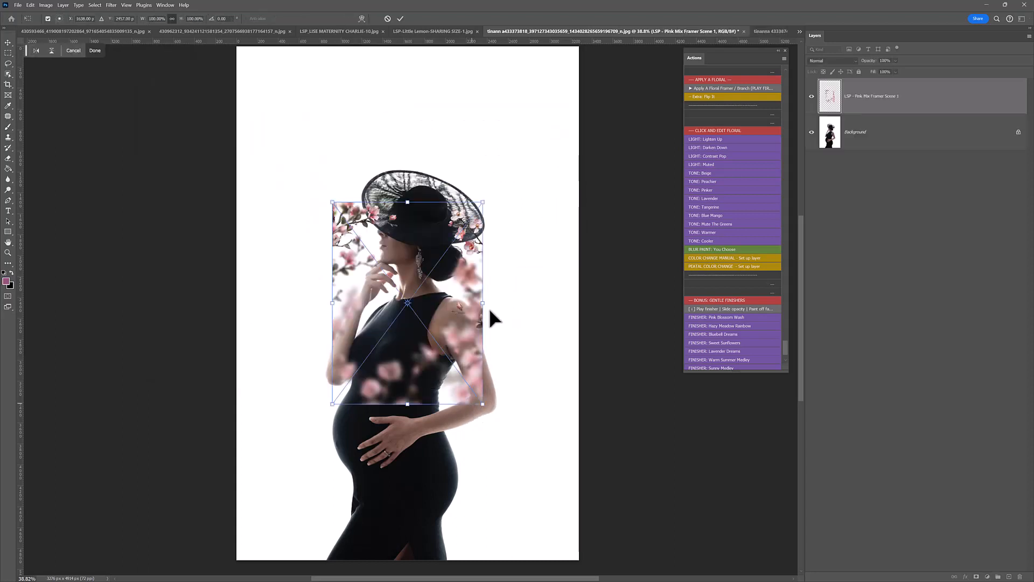
Reposition and stretch the Pink Mix Framer Scene 1 overlay to fill the whole 3276 × 4914 px canvas.
left_click_drag(401, 243, 308, 96)
left_click_drag(384, 246, 618, 560)
left_click_drag(536, 506, 519, 513)
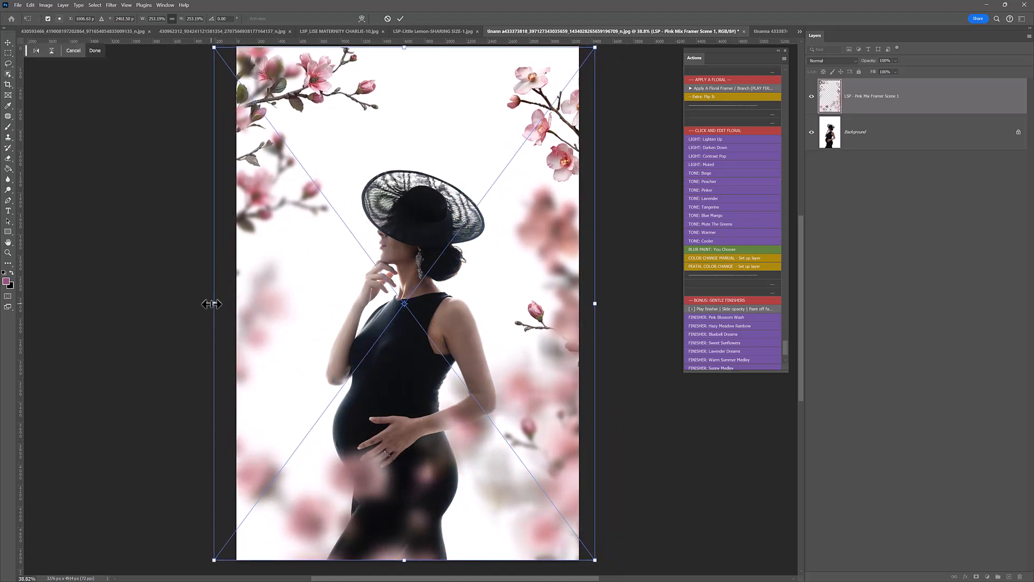
left_click_drag(212, 303, 236, 303)
left_click_drag(416, 47, 418, 89)
left_click_drag(599, 345, 583, 347)
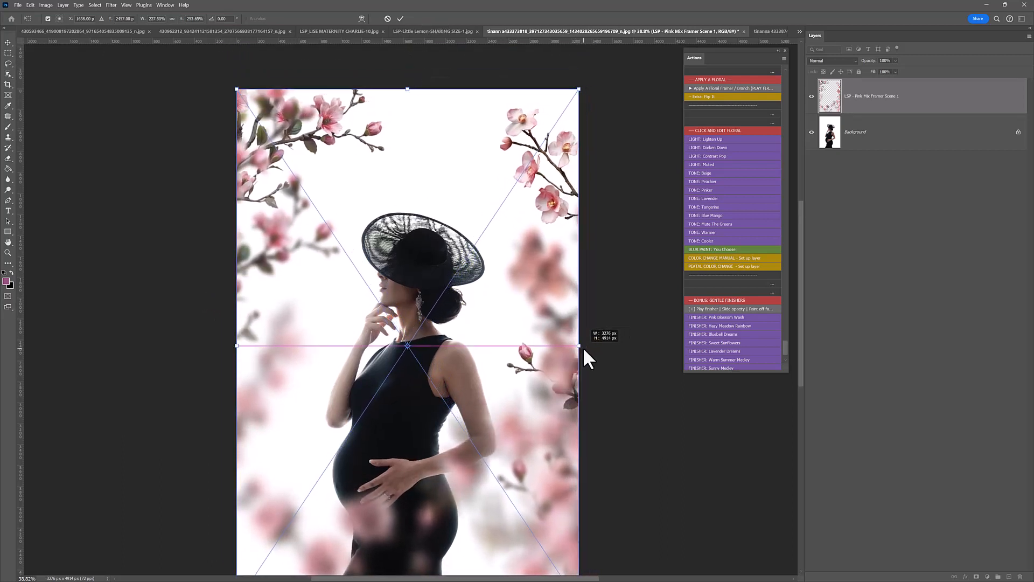
key("Return")
Mask the Pink Mix Framer Scene 1 layer, painting away blossoms beside the woman's shoulder, and compare with the mask off and on.
key("b")
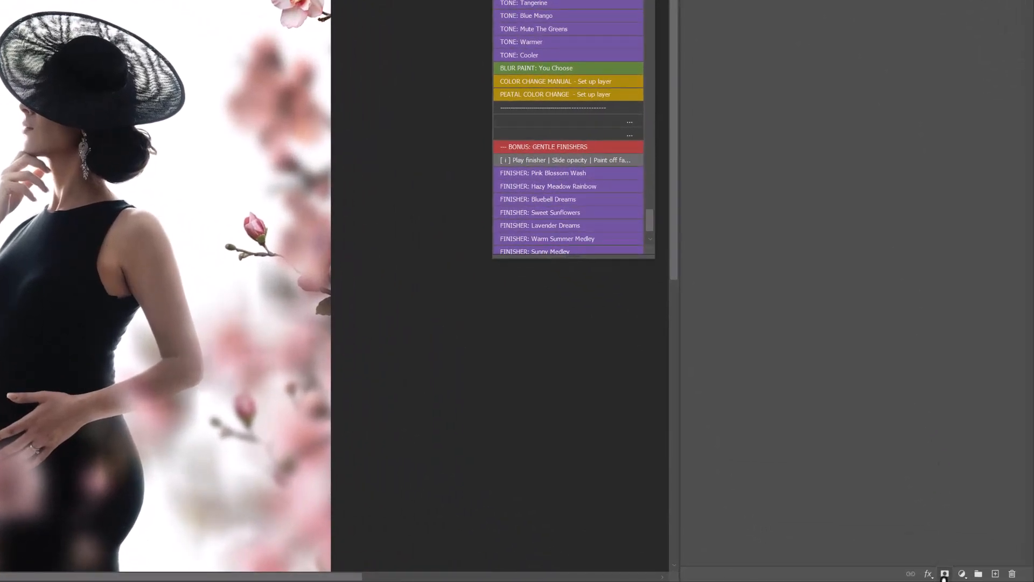
left_click(945, 573)
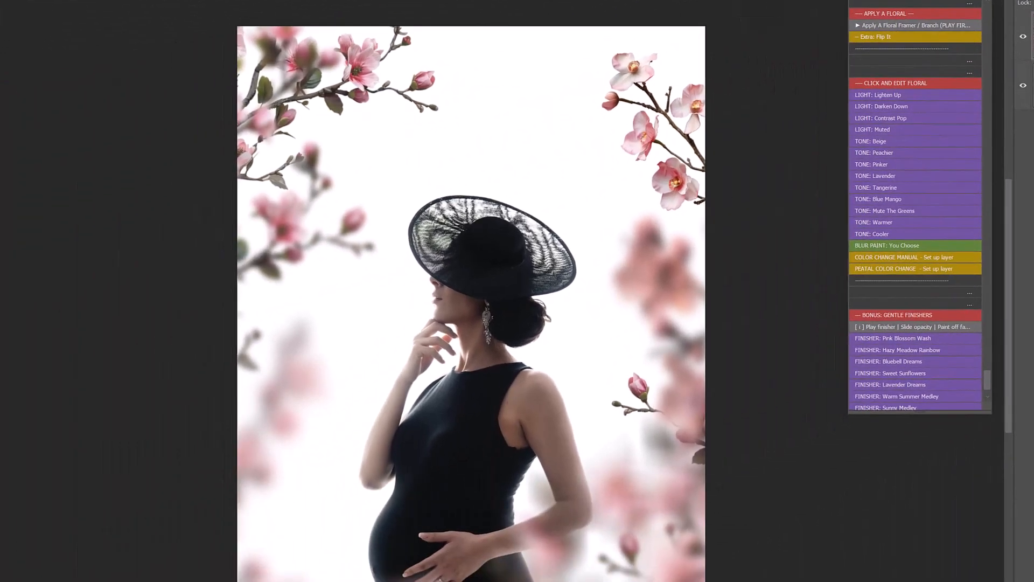
right_click(483, 153)
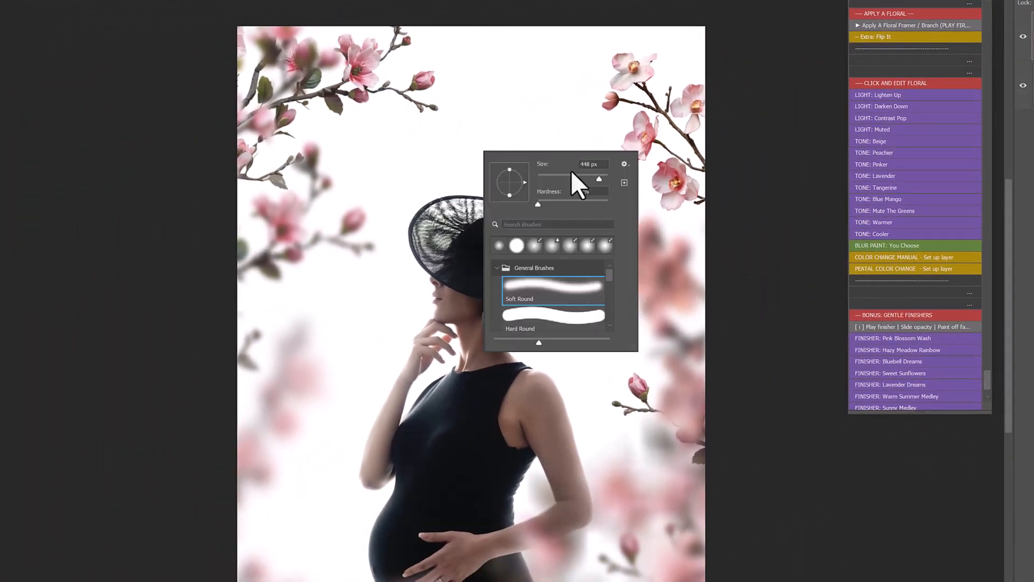
left_click(485, 99)
scroll(530, 117, "down", 3)
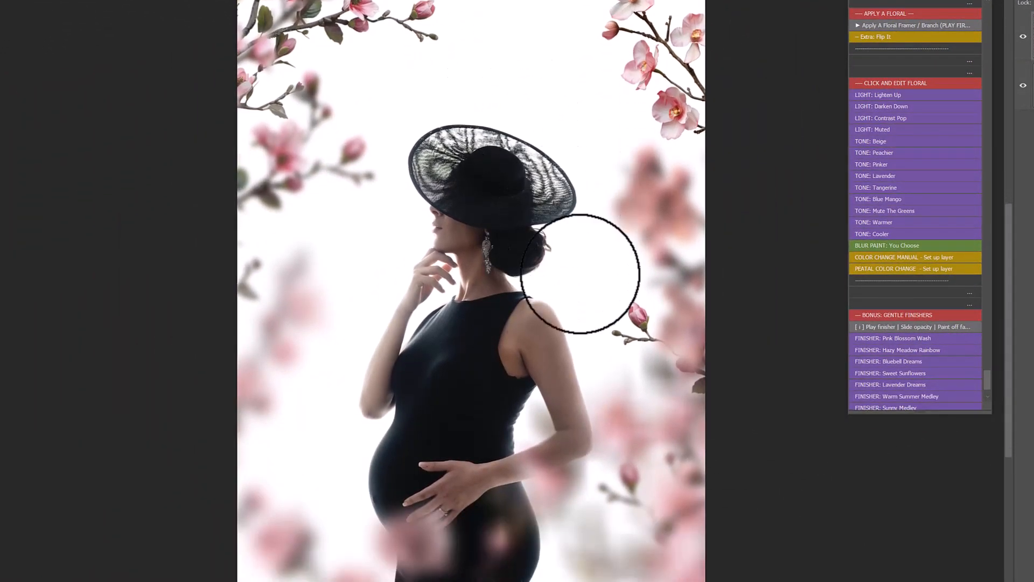
mouse_move(606, 288)
left_mouse_down()
mouse_move(630, 302)
mouse_move(603, 331)
mouse_move(589, 300)
mouse_move(676, 341)
mouse_move(702, 362)
mouse_move(675, 380)
mouse_move(647, 351)
mouse_move(697, 388)
mouse_move(688, 312)
mouse_move(649, 317)
mouse_move(683, 369)
mouse_move(697, 331)
mouse_move(662, 307)
mouse_move(611, 318)
left_mouse_up()
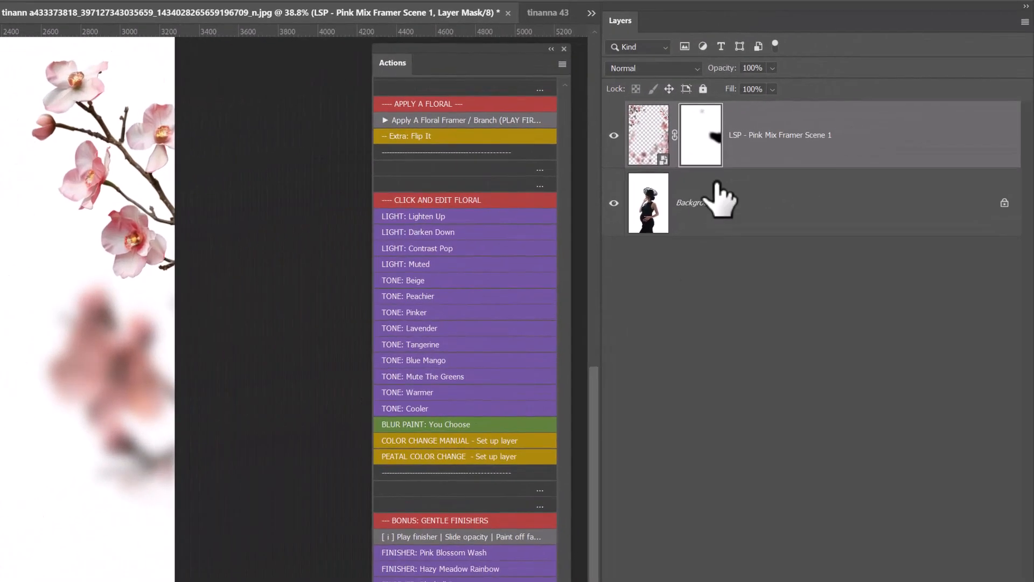
left_click(714, 138, "shift")
left_click(714, 138, "shift")
Delete the layer mask and the Pink Mix Framer Scene 1 layer, leaving only the Background.
right_click(721, 138)
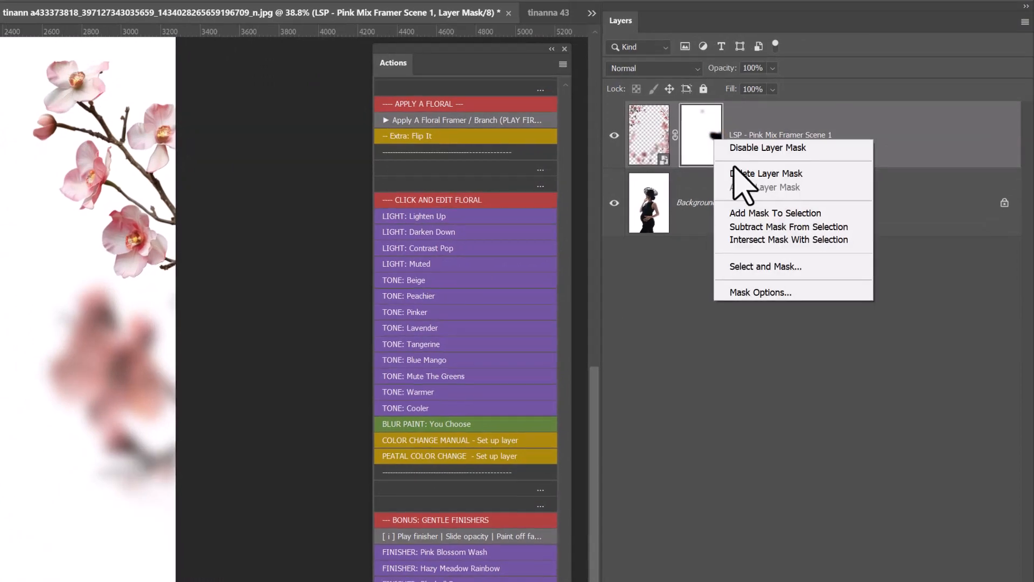
left_click(738, 168)
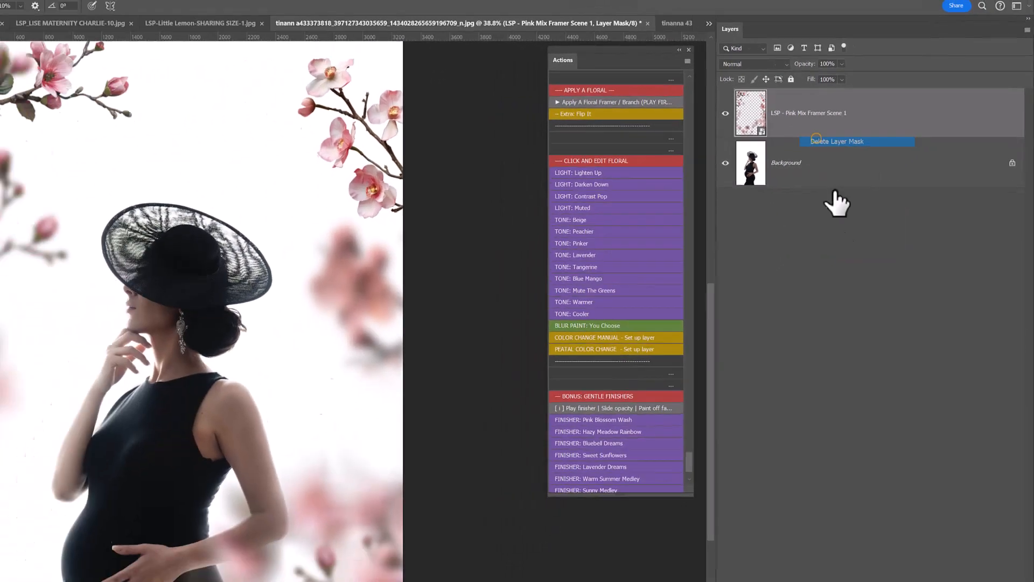
left_click_drag(910, 100, 1020, 577)
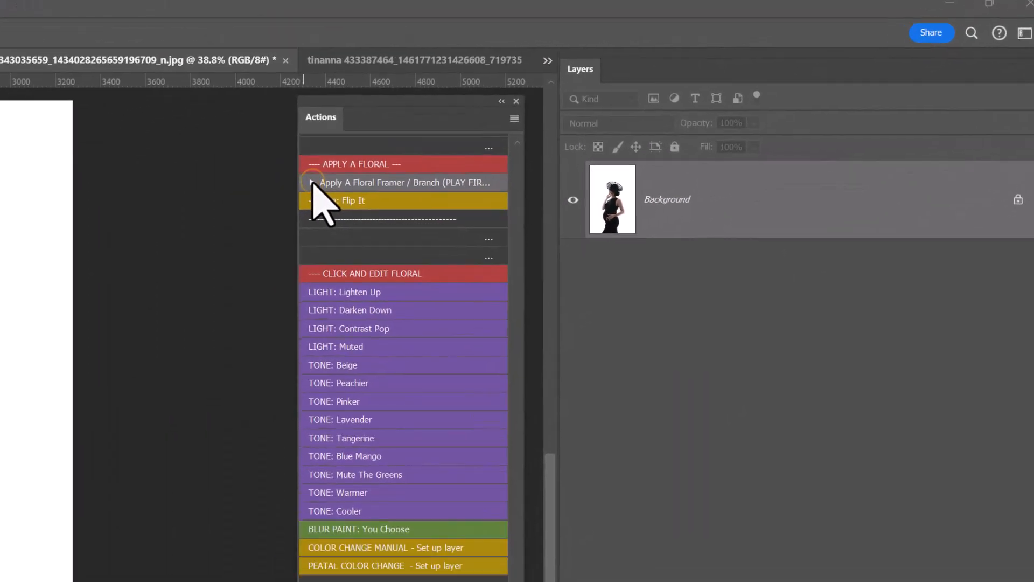
Run the Apply A Floral Framer / Branch action and place LSP - White Blossom Branch Scene.png onto the portrait.
left_click(226, 207)
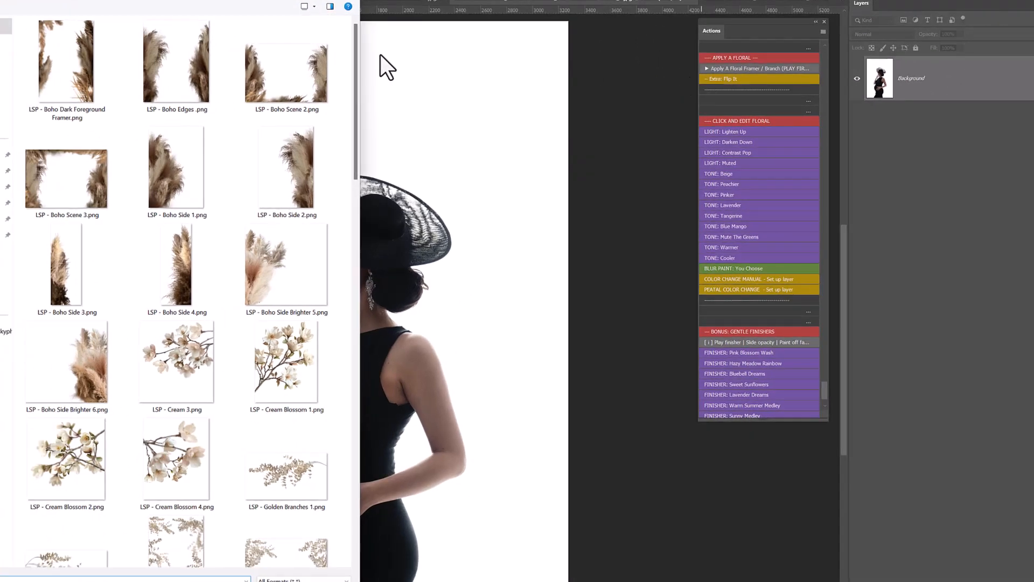
left_click_drag(357, 52, 349, 169)
left_click(279, 321)
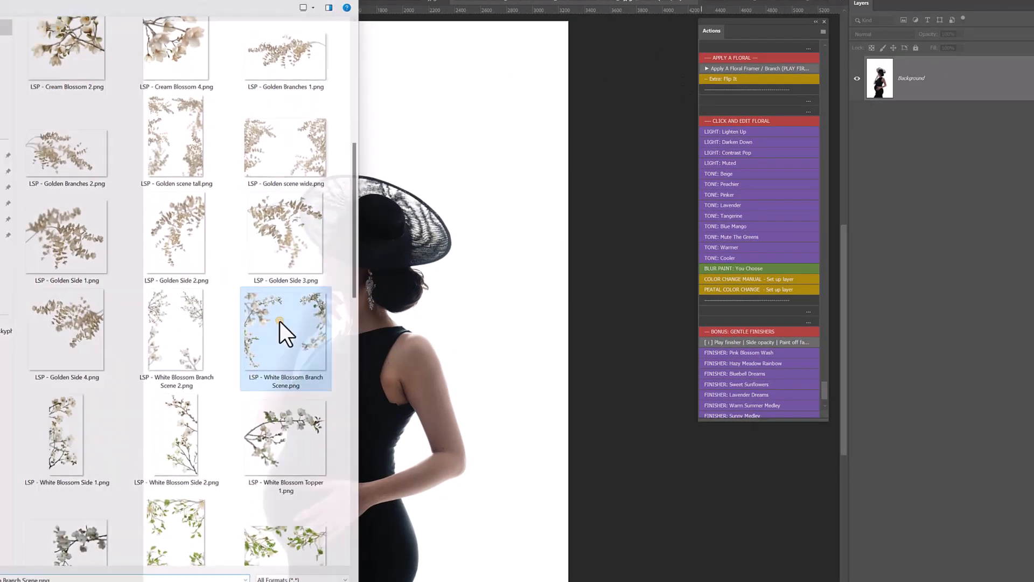
double_click(280, 321)
Enlarge the White Blossom Branch Scene across the upper part of the portrait and mask out the blossoms nearest the woman's shoulder.
left_click_drag(419, 294, 264, 57)
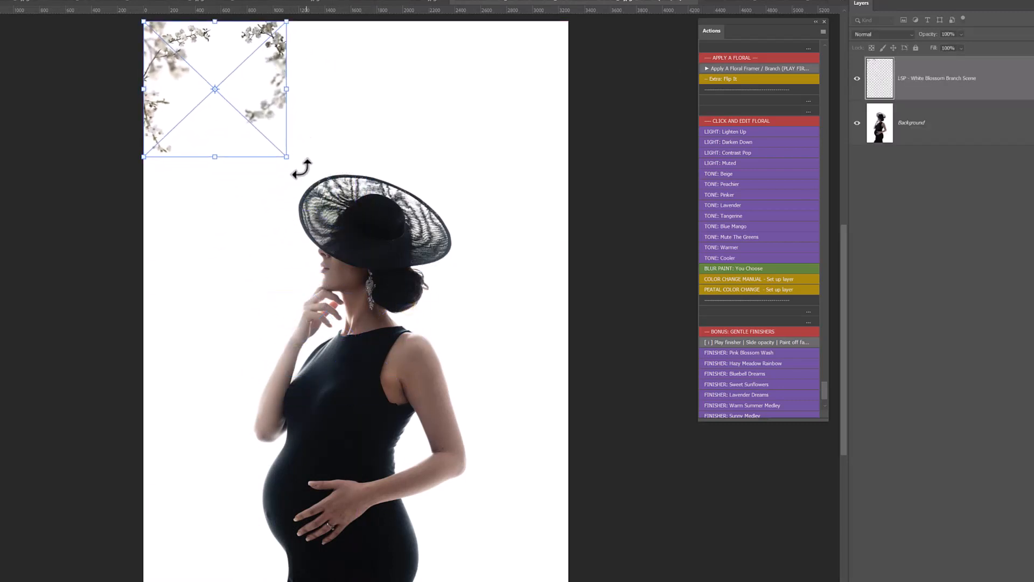
left_click_drag(296, 167, 577, 519)
left_click_drag(512, 469, 483, 465)
left_click_drag(347, 465, 347, 486)
left_click_drag(125, 257, 138, 255)
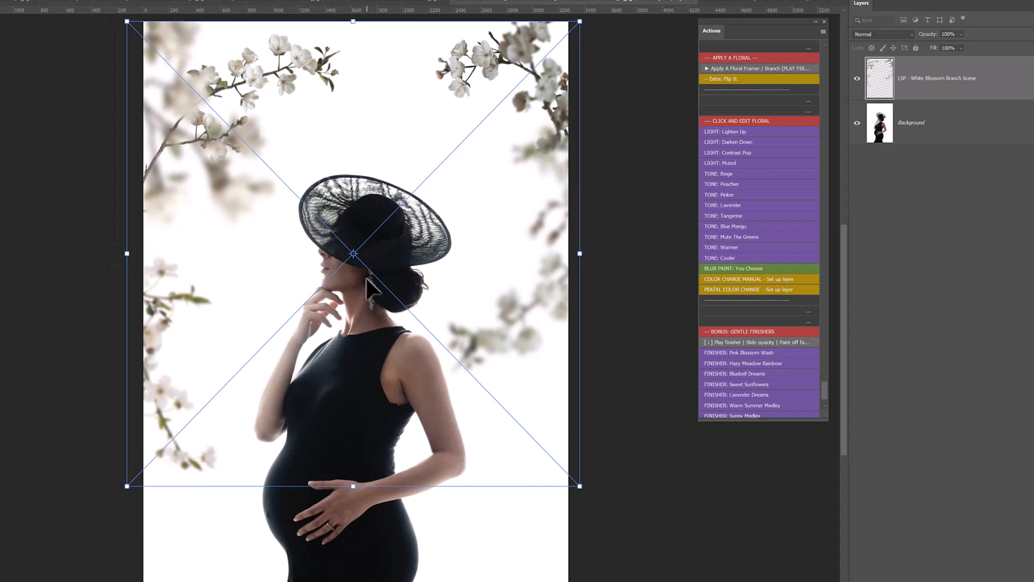
double_click(367, 279)
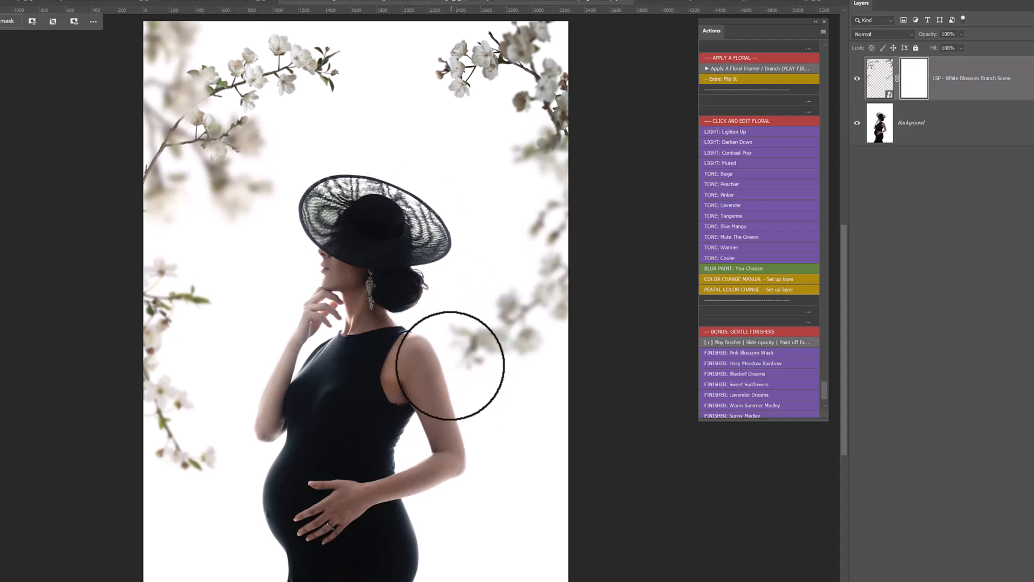
left_click_drag(480, 393, 438, 232)
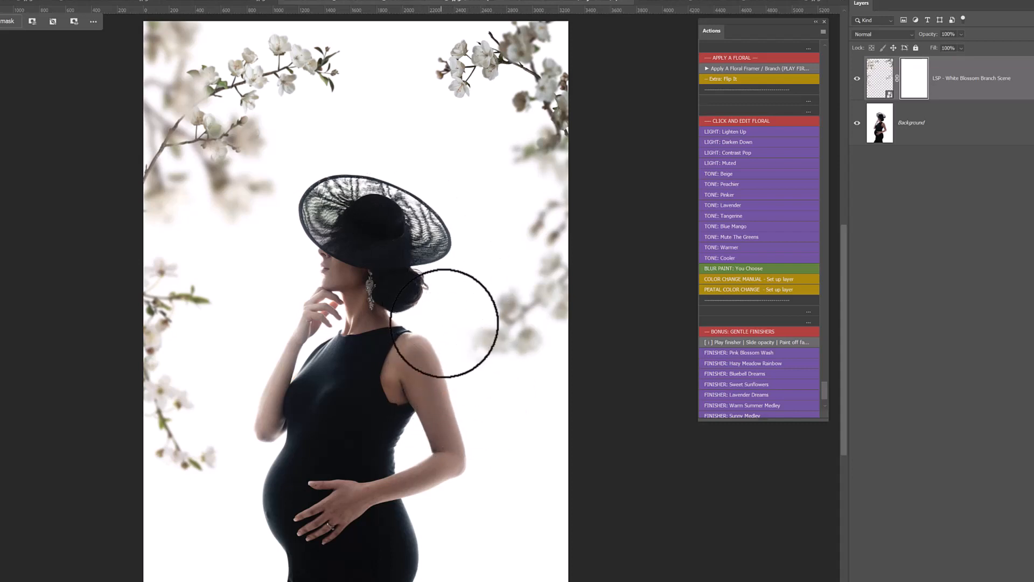
mouse_move(445, 392)
left_mouse_down()
mouse_move(439, 277)
mouse_move(399, 290)
left_mouse_up()
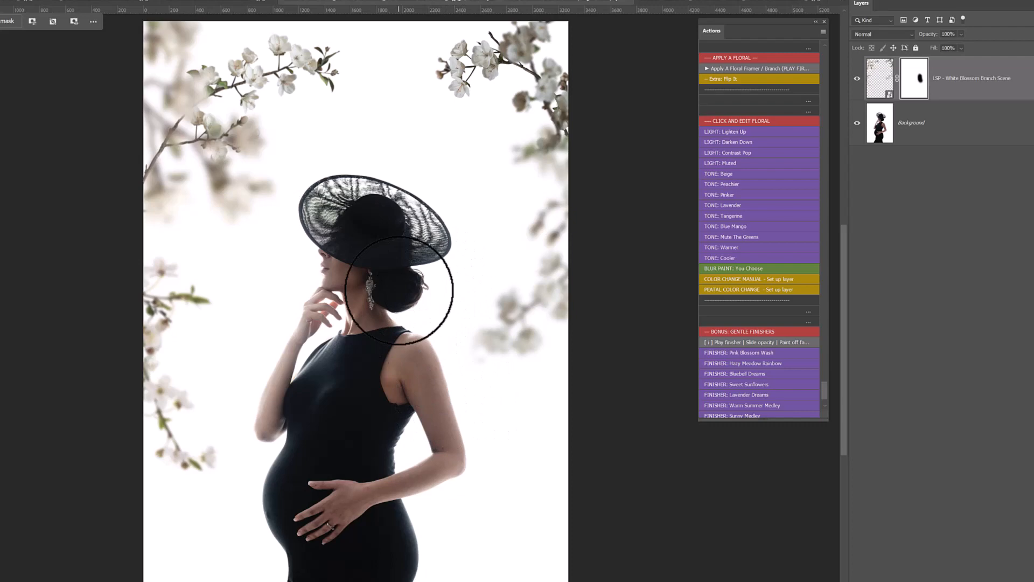
Run the Apply A Floral Framer / Branch action again and place LSP - White Blossom Side 1.png onto the portrait.
left_click(761, 66)
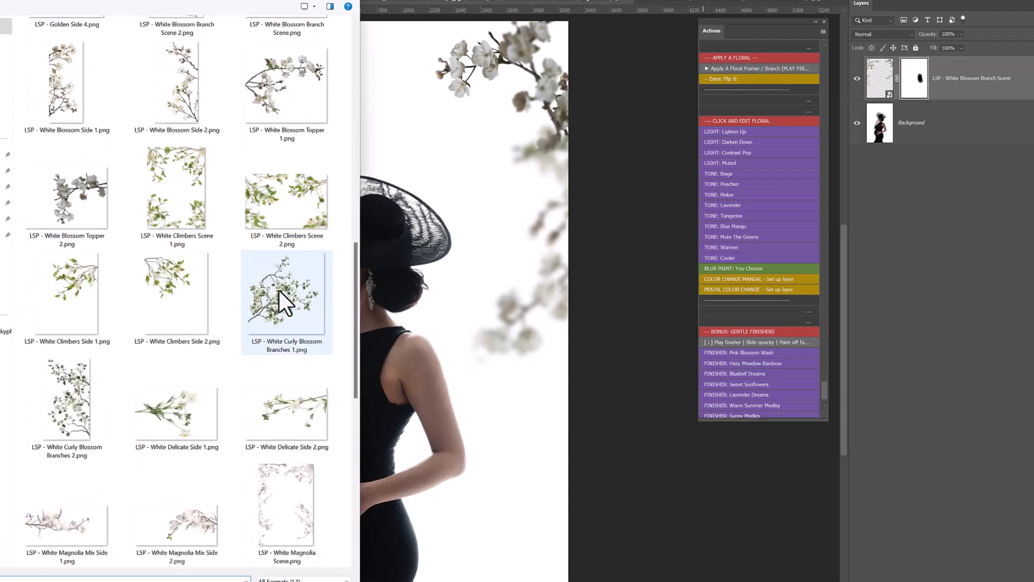
scroll(279, 290, "up", 3)
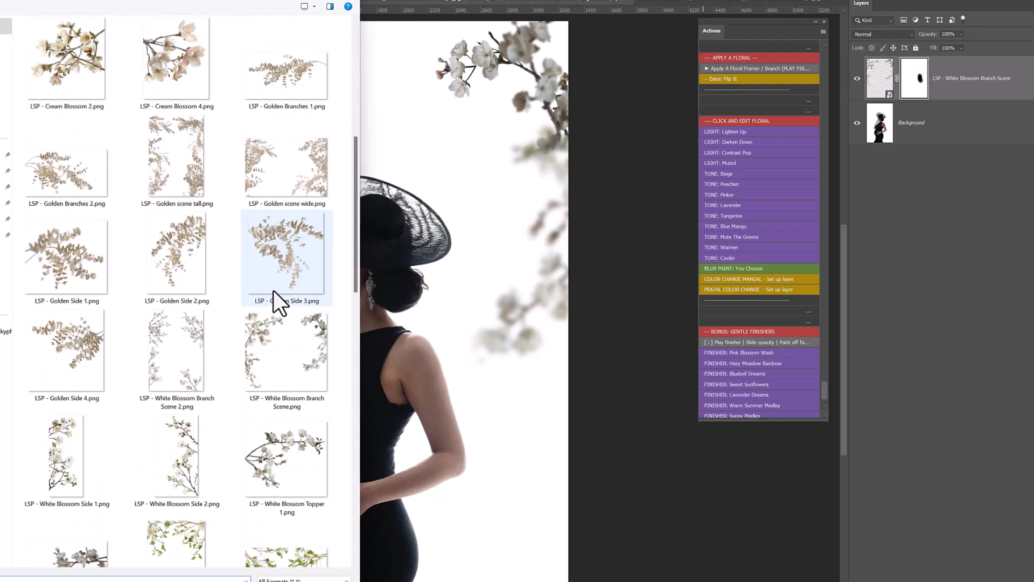
double_click(76, 442)
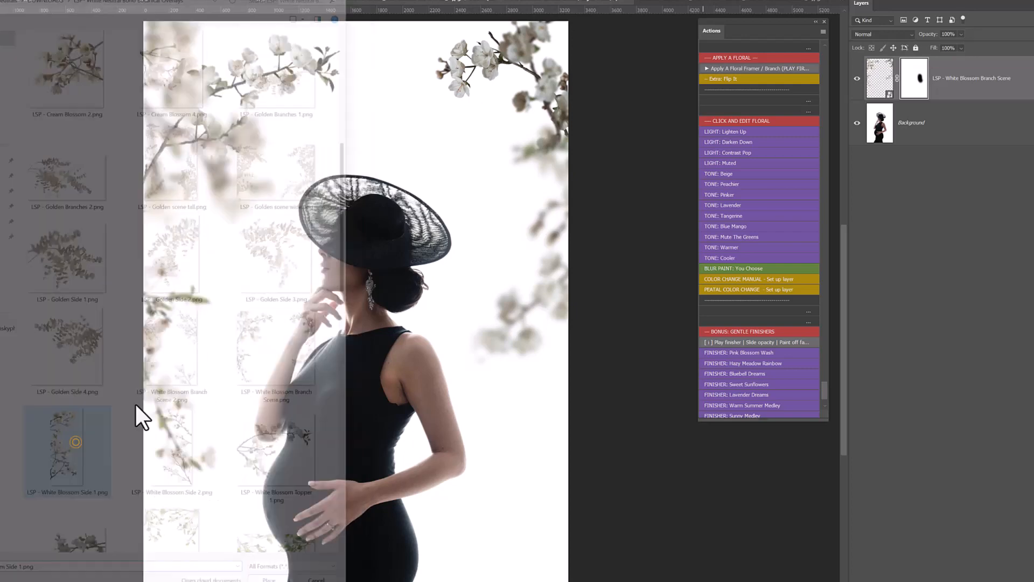
Enlarge the White Blossom Side 1 overlay and position it along the portrait's lower left edge, in front of the woman.
left_click_drag(354, 359, 201, 581)
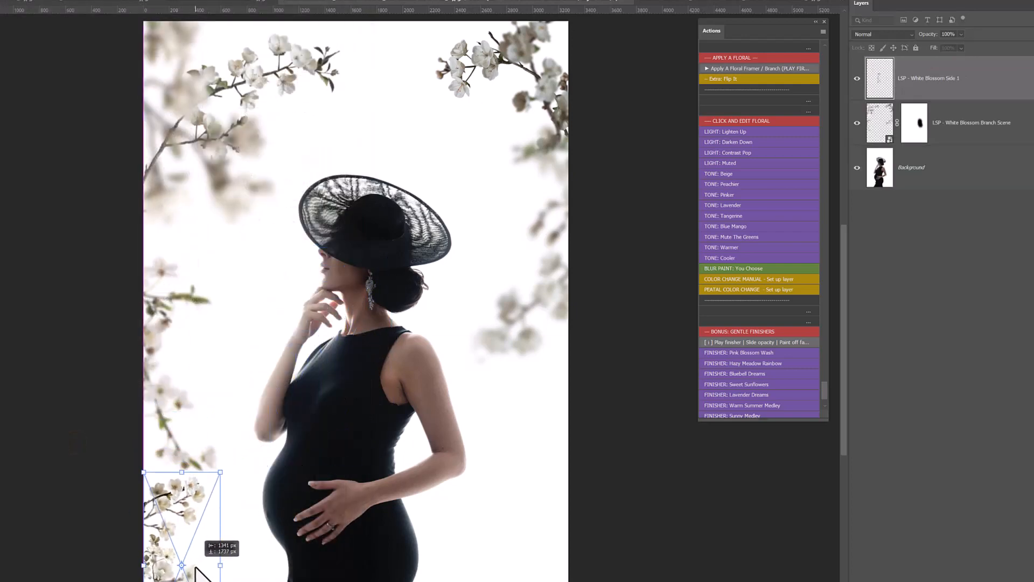
left_click_drag(225, 497, 296, 251)
left_click_drag(258, 303, 209, 306)
left_click_drag(278, 335, 270, 308)
left_click_drag(182, 400, 206, 419)
key("Return")
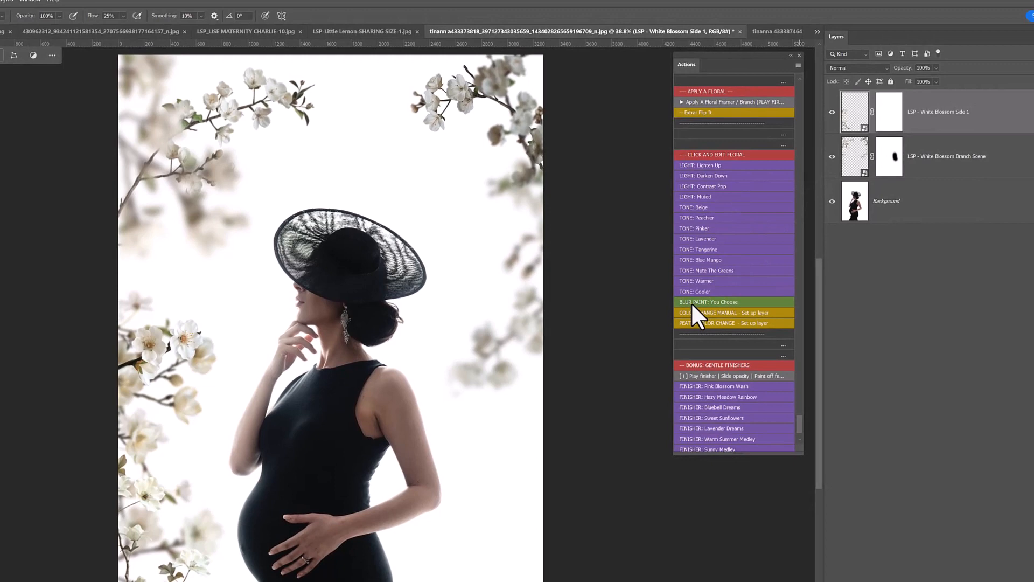
Run the BLUR PAINT: You Choose action on the White Blossom Side 1 layer with a Gaussian Blur radius of 13.9 pixels.
left_click(716, 268)
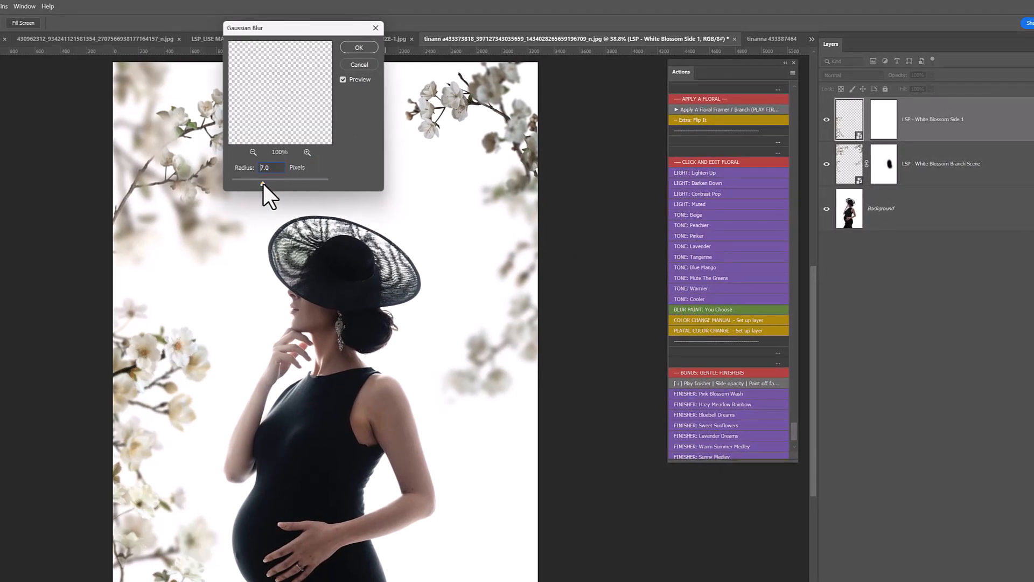
left_click_drag(263, 183, 274, 185)
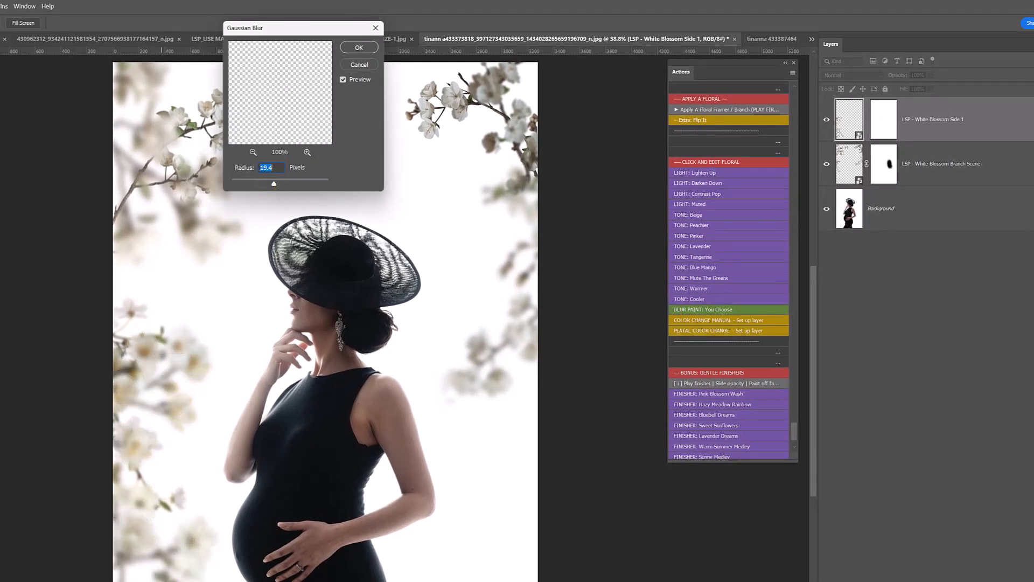
left_click_drag(283, 185, 224, 182)
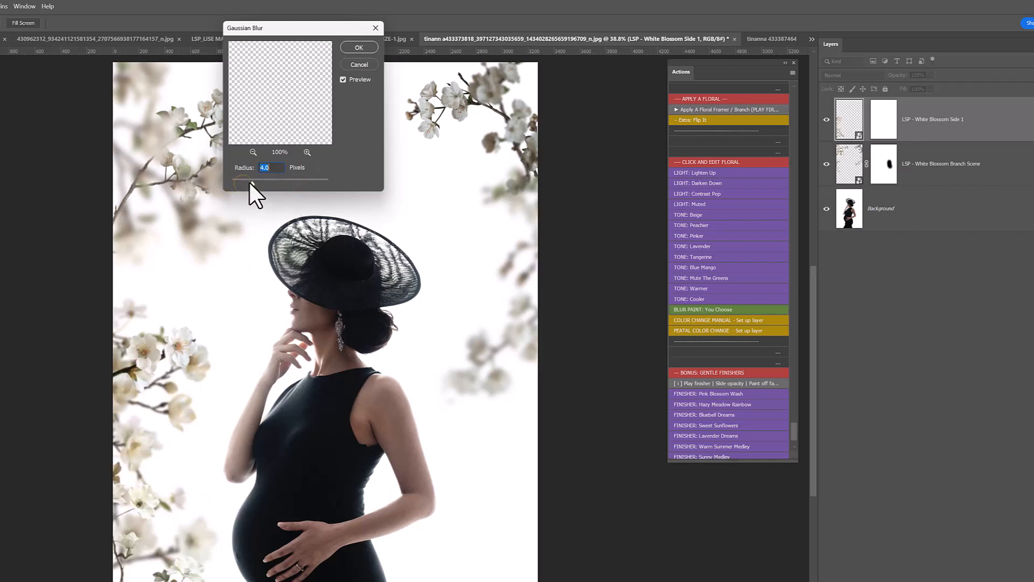
left_click_drag(272, 181, 273, 183)
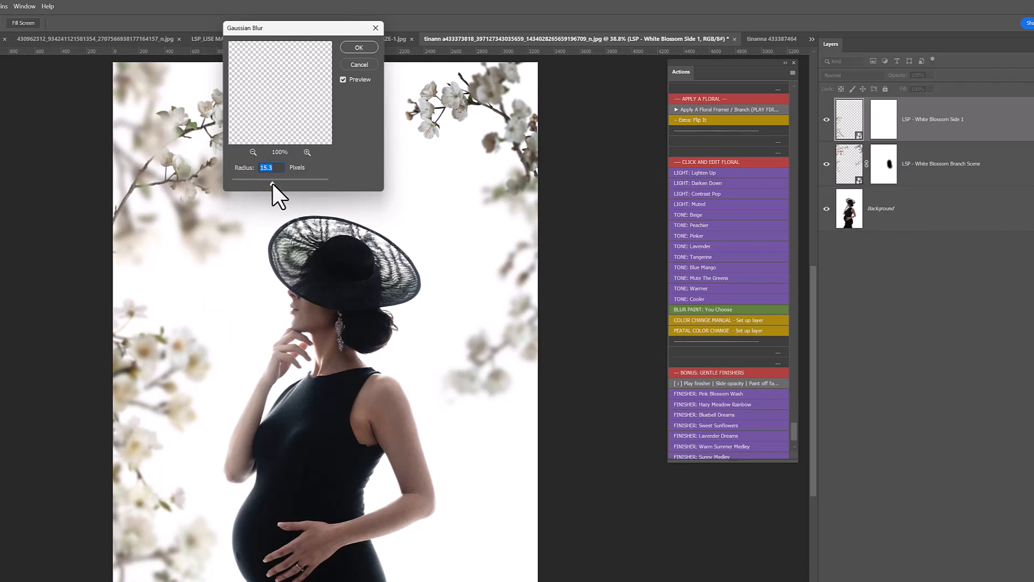
left_click_drag(276, 183, 272, 183)
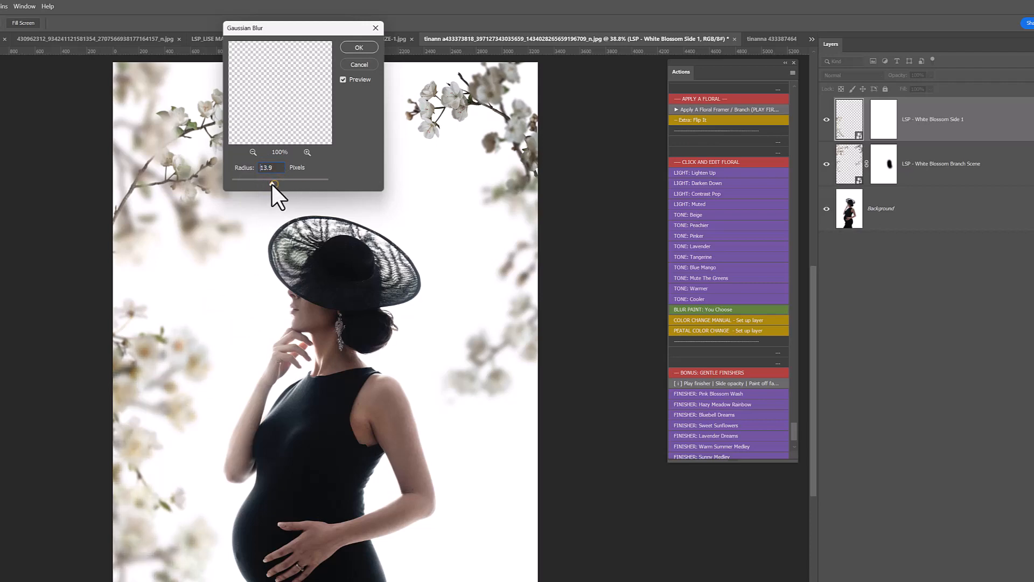
left_click(356, 49)
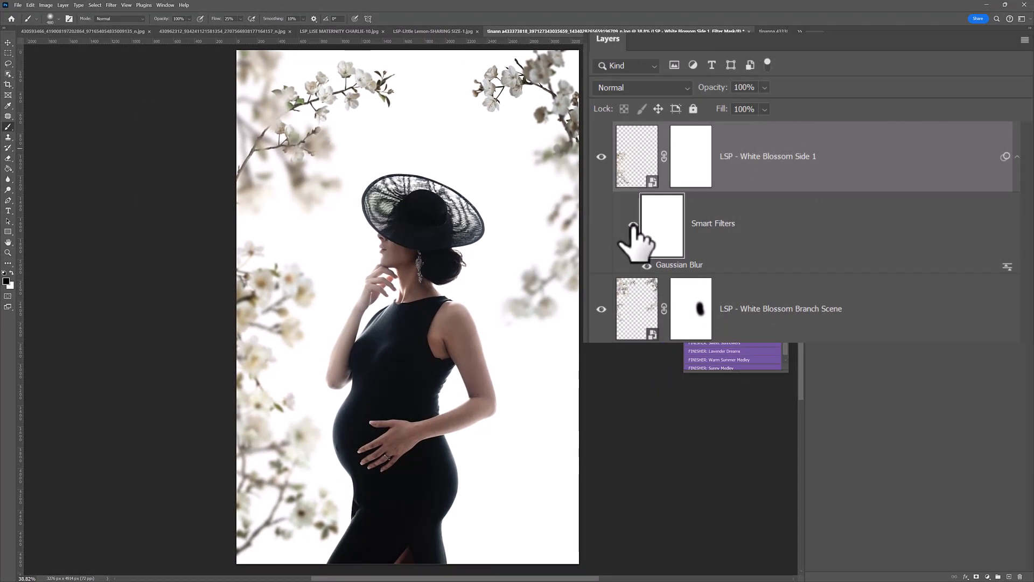
Compare the White Blossom Side 1 layer with its smart filters off and on.
left_click(633, 225)
left_click(632, 225)
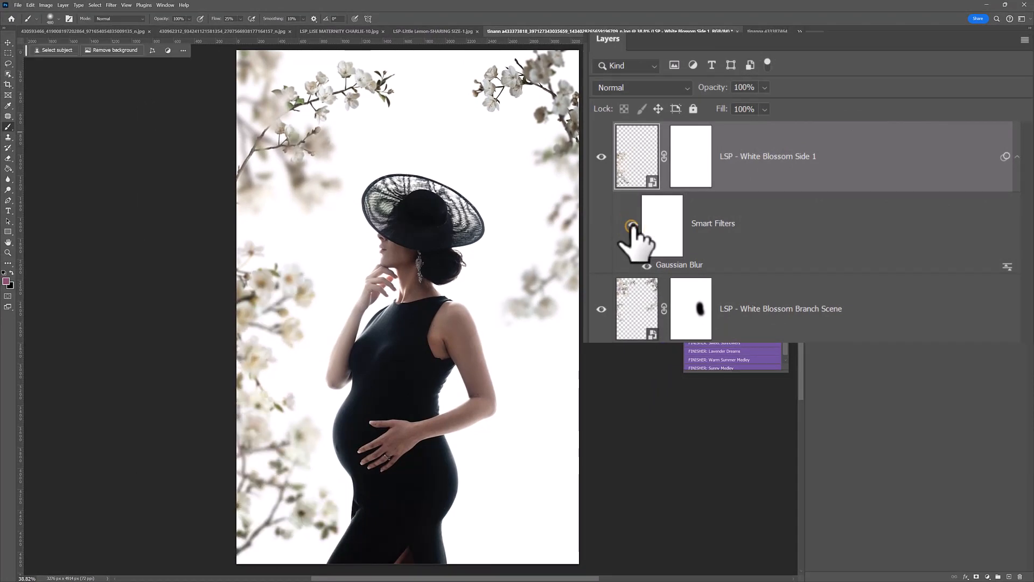
left_click(632, 225)
left_click(631, 226)
left_click(632, 226)
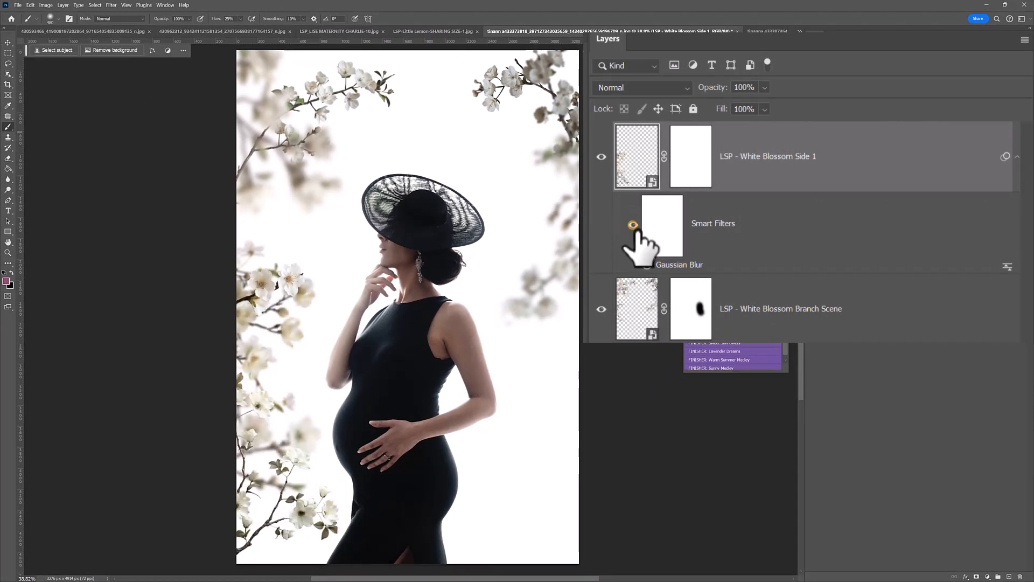
Edit the White Blossom Side 1 layer's Gaussian Blur smart filter and set its radius to 9.6 pixels.
double_click(671, 268)
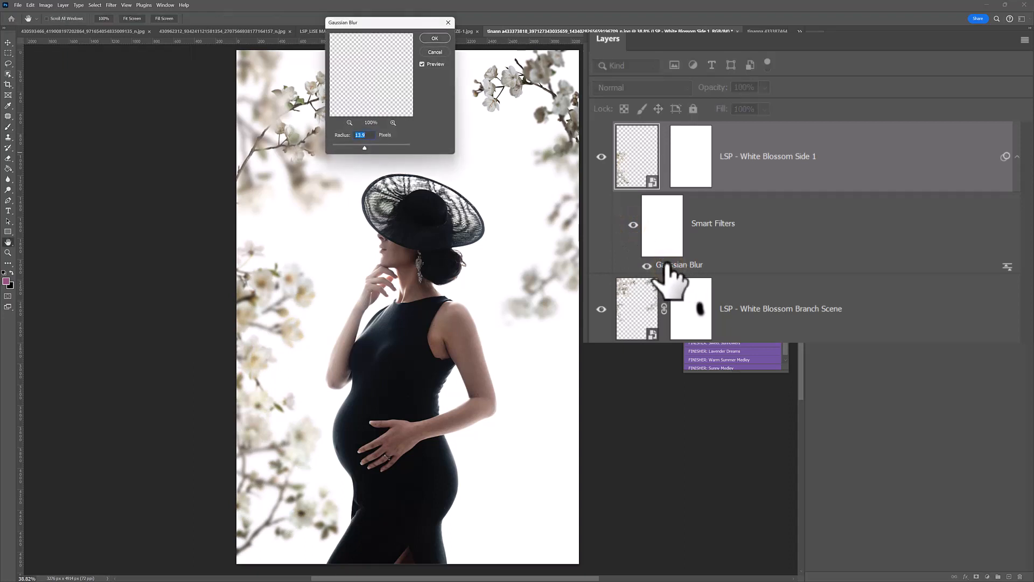
left_click_drag(365, 147, 363, 147)
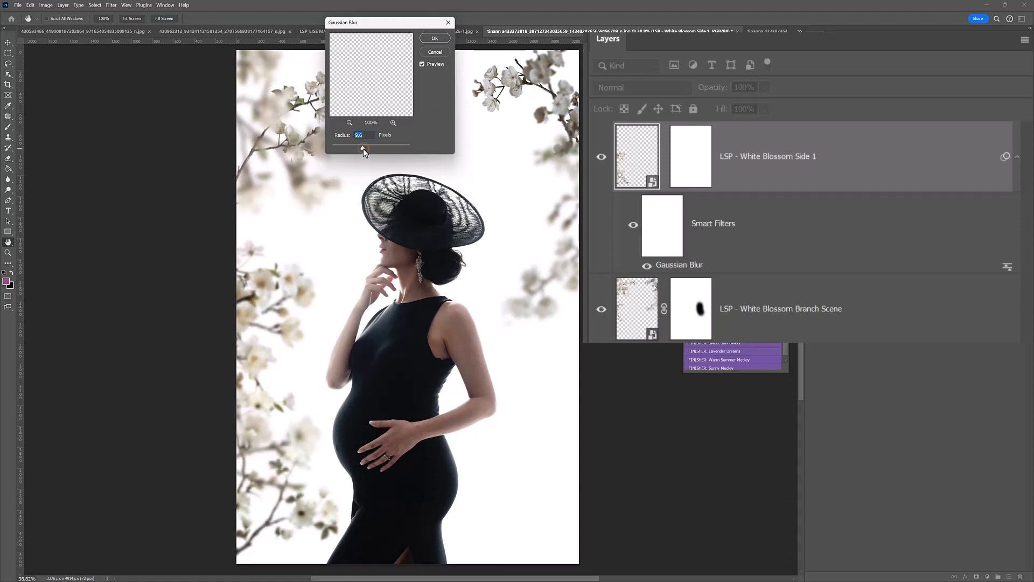
left_click(435, 38)
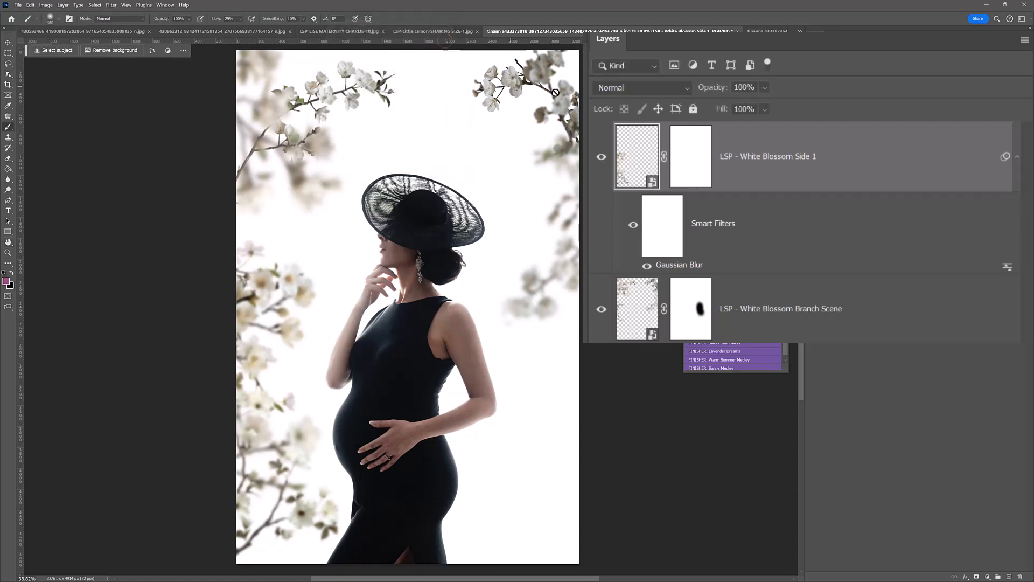
Paint black on the smart filter mask with a very large soft brush to sharpen the blossoms beside the woman's elbow and hand.
left_click(657, 232)
key("b")
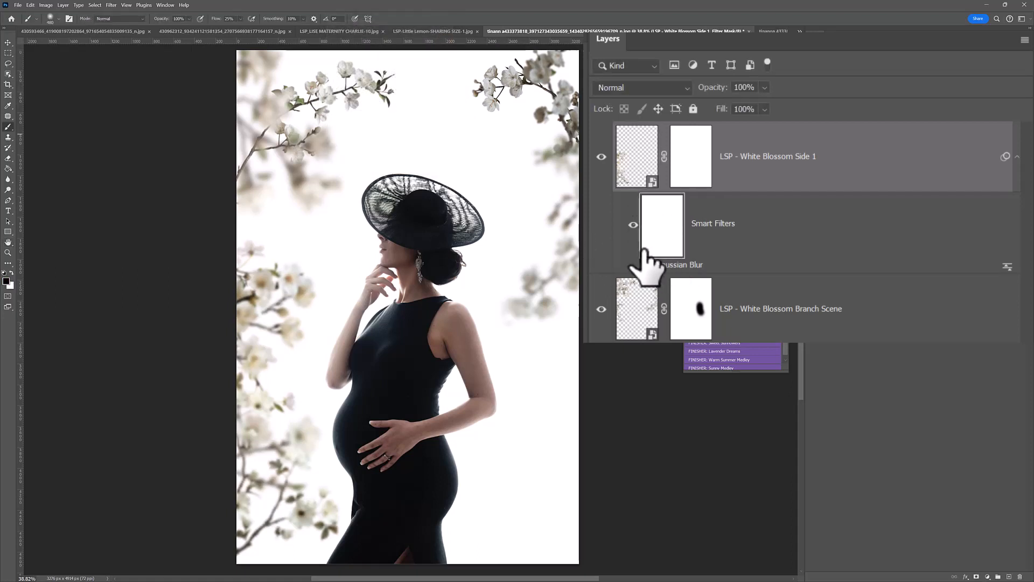
right_click(412, 186)
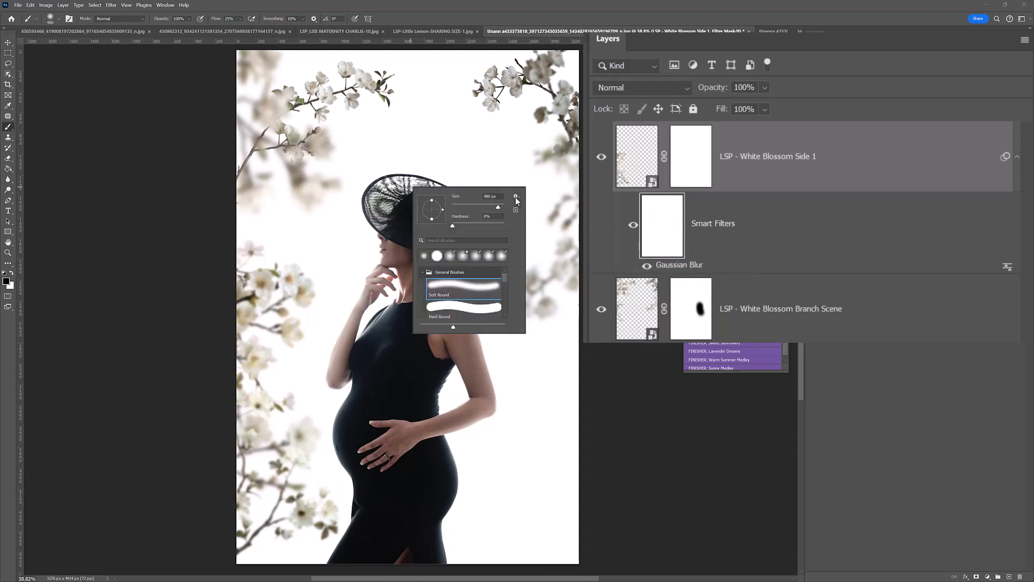
left_click_drag(494, 207, 501, 207)
mouse_move(349, 245)
left_mouse_down()
mouse_move(235, 251)
mouse_move(295, 266)
mouse_move(330, 259)
mouse_move(282, 259)
left_mouse_up()
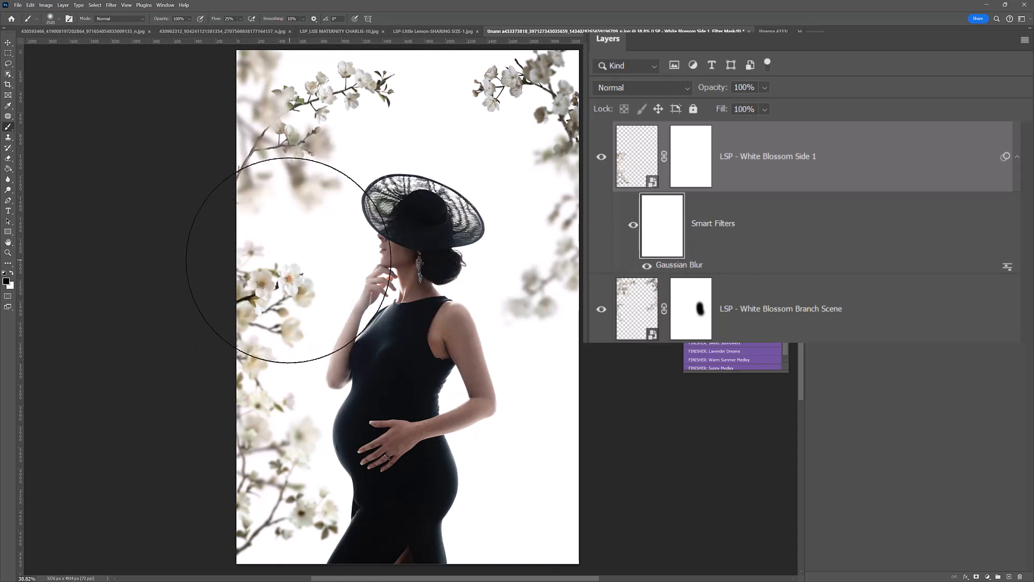
Reduce the brush size and paint on the smart filter mask to sharpen the lowest blossoms of the White Blossom Side 1 branch.
key("bracketleft")
key("bracketleft")
key("bracketleft")
key("bracketleft")
key("bracketleft")
key("bracketleft")
key("bracketleft")
key("bracketleft")
key("bracketleft")
key("bracketleft")
key("bracketleft")
key("bracketleft")
key("bracketleft")
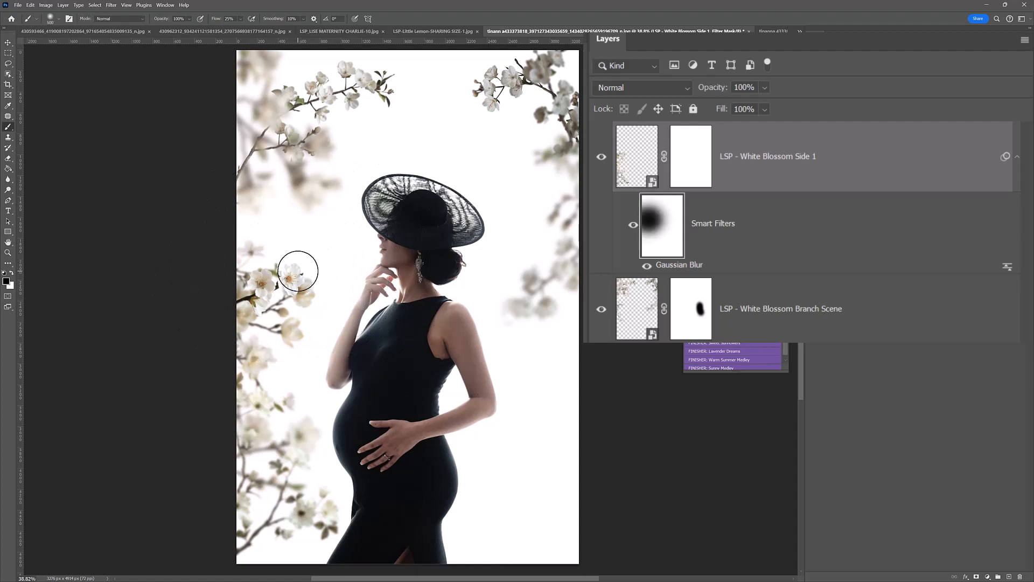
mouse_move(296, 547)
left_mouse_down()
mouse_move(329, 513)
mouse_move(300, 508)
left_mouse_up()
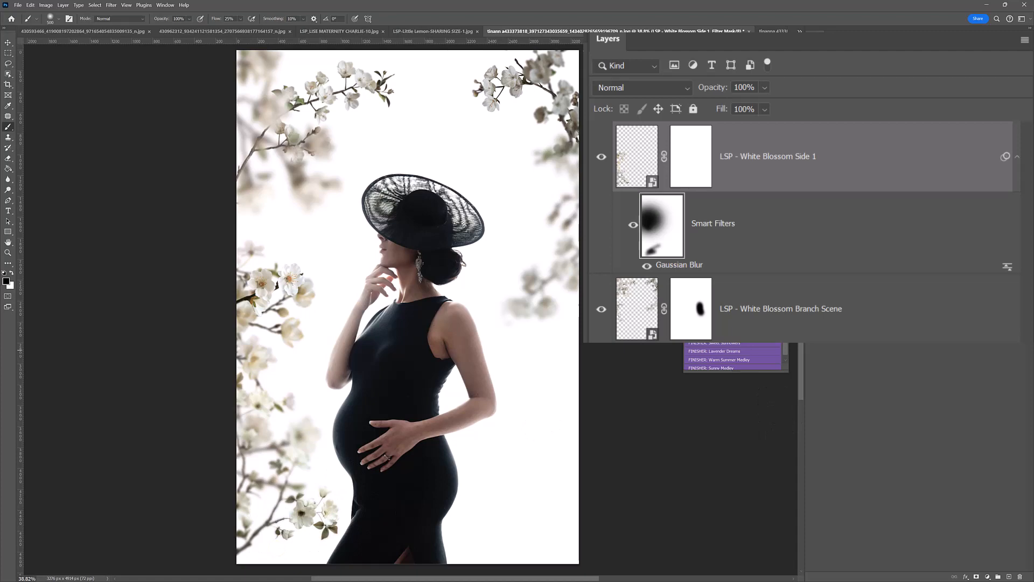
Run the Apply A Floral Framer / Branch action above the White Blossom Side 1 layer and place LSP - White Blossom Side 2.png.
left_click(905, 96)
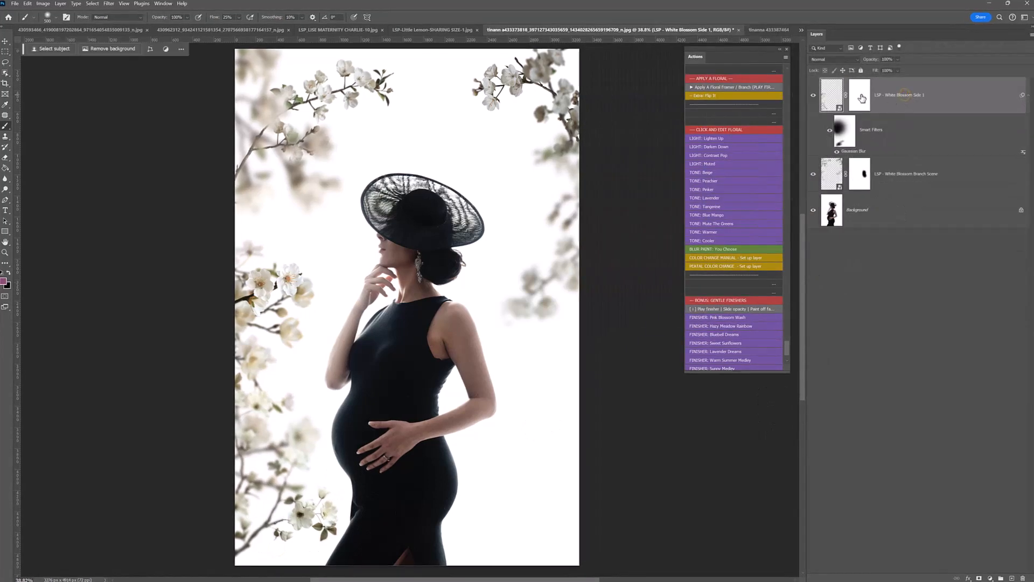
left_click(719, 87)
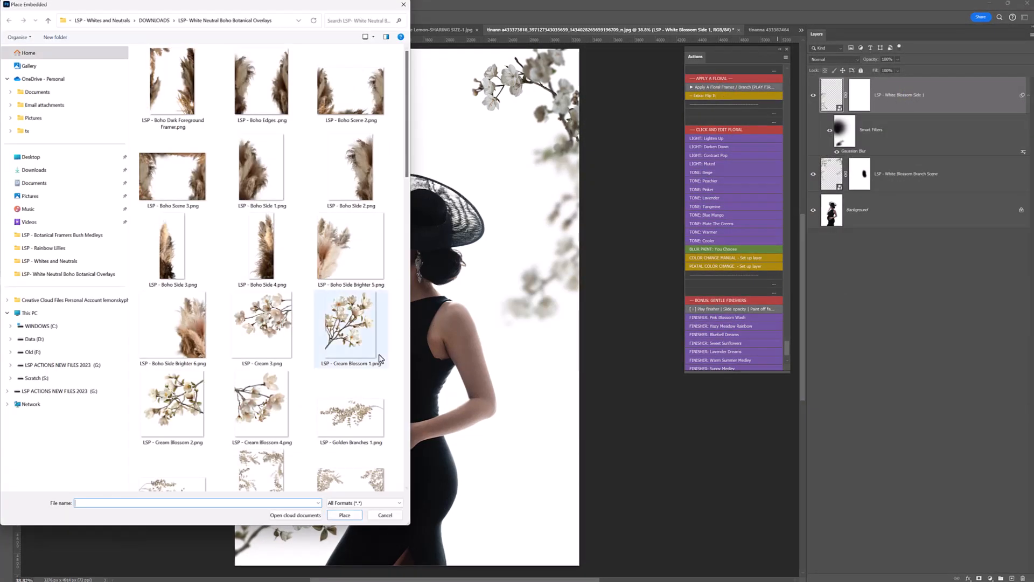
scroll(381, 358, "down", 5)
double_click(262, 442)
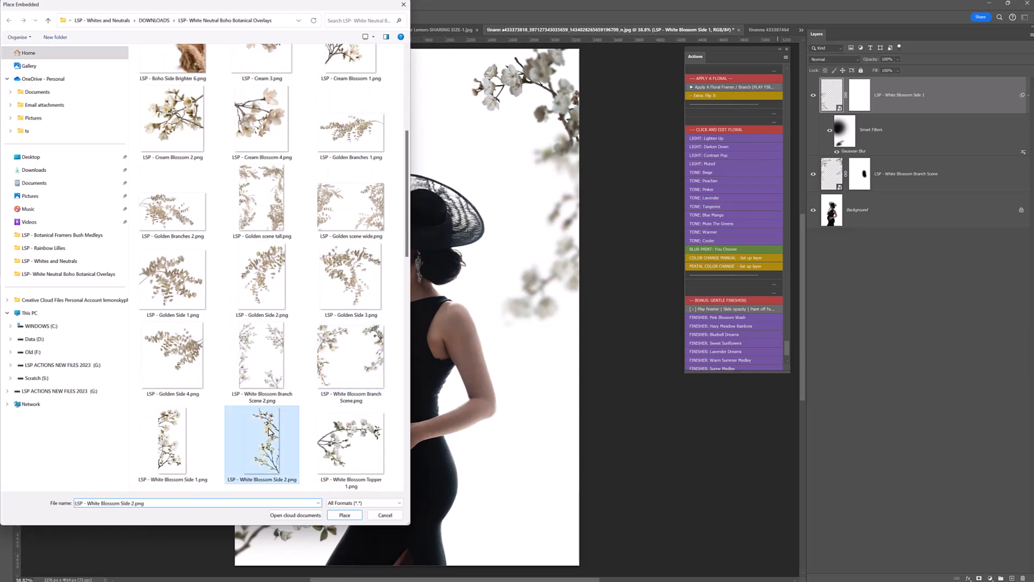
Scale the White Blossom Side 2 overlay to about 247%, position it along the portrait's right edge, and target the layer's content instead of its mask.
left_click_drag(409, 358, 541, 539)
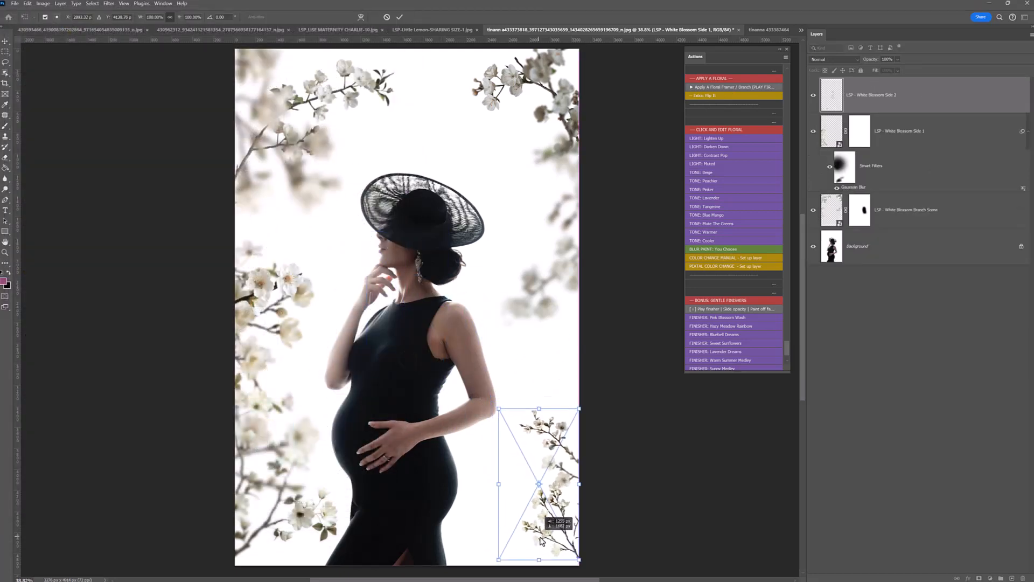
left_click_drag(499, 413, 364, 107)
left_click_drag(456, 262, 509, 263)
left_click_drag(513, 121, 514, 194)
left_click_drag(528, 280, 556, 276)
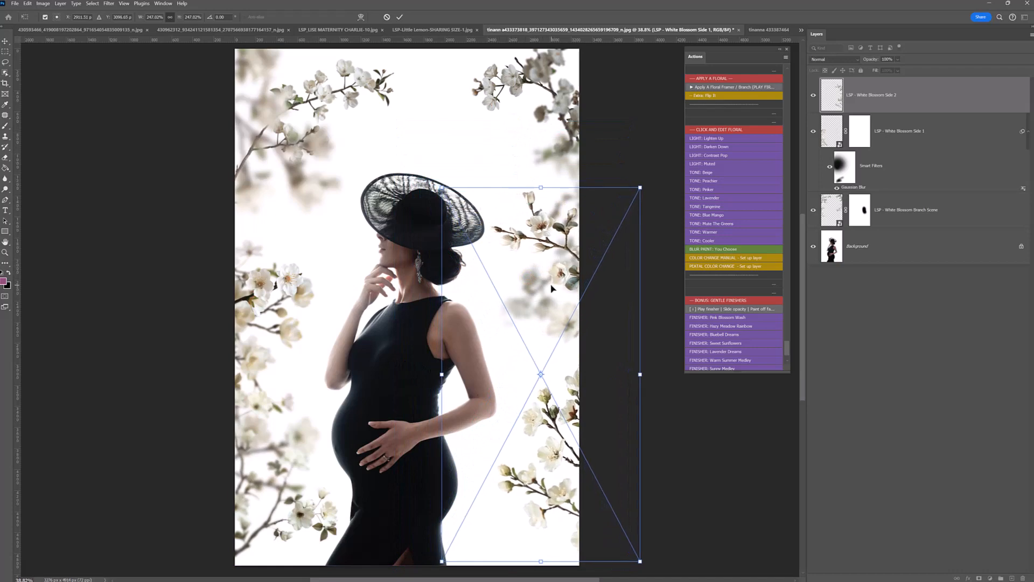
key("Return")
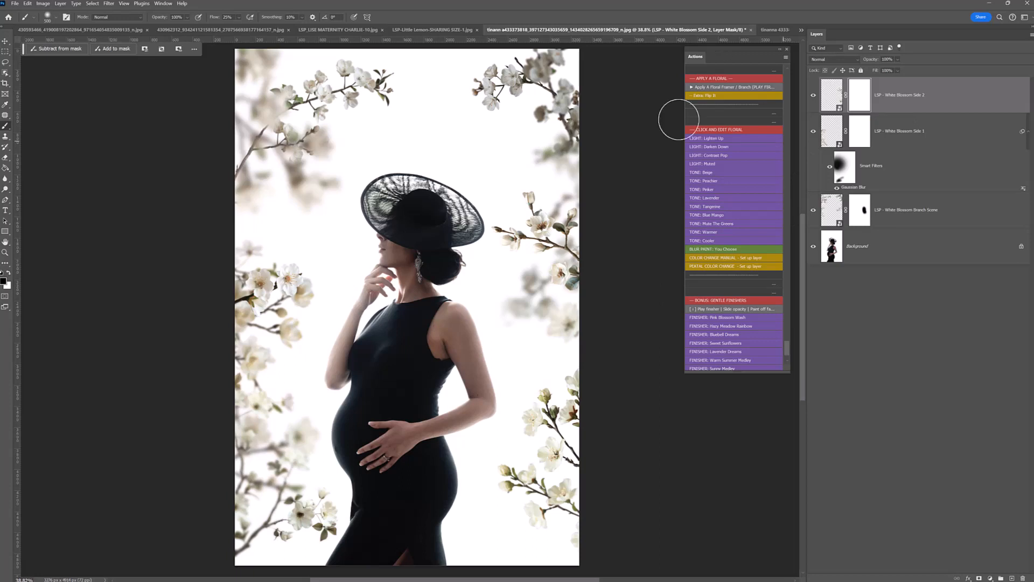
left_click(835, 98)
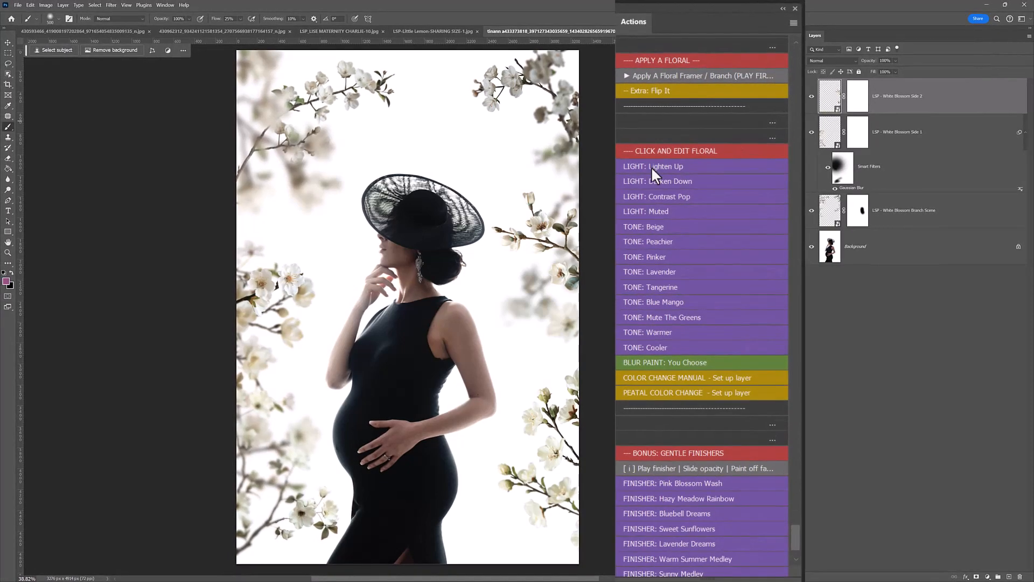
Run the Lighten Up action on the White Blossom Side 2 overlay, vary its opacity between 0% and about 32%, and hide the adjustment.
left_click(652, 166)
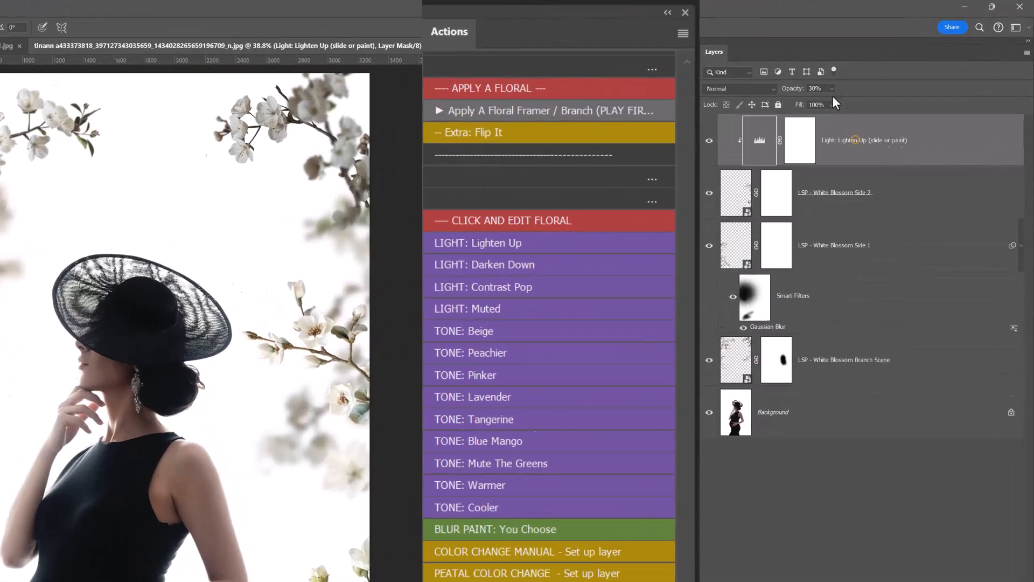
left_click(832, 89)
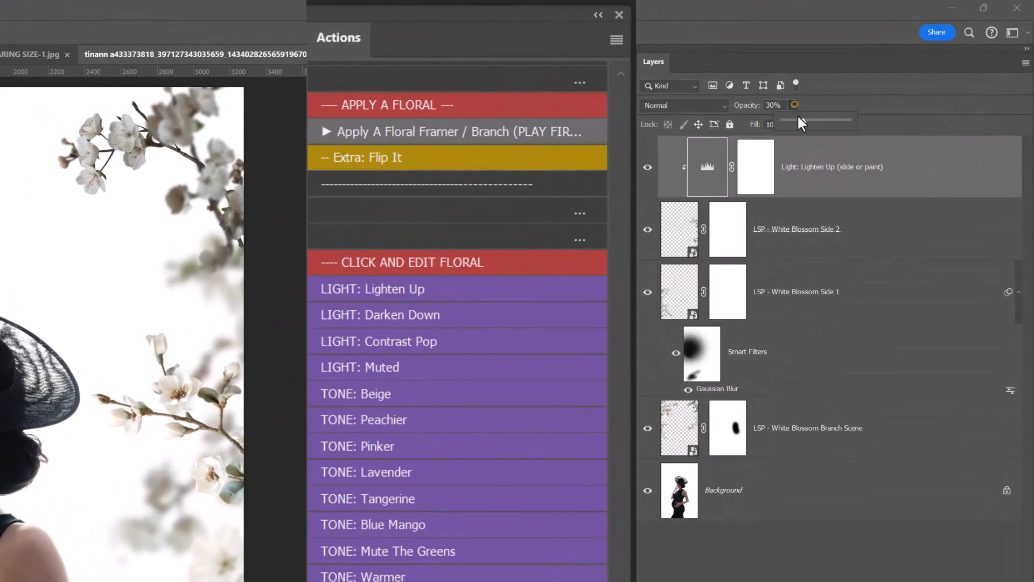
mouse_move(801, 120)
left_mouse_down()
mouse_move(874, 121)
mouse_move(854, 132)
left_mouse_up()
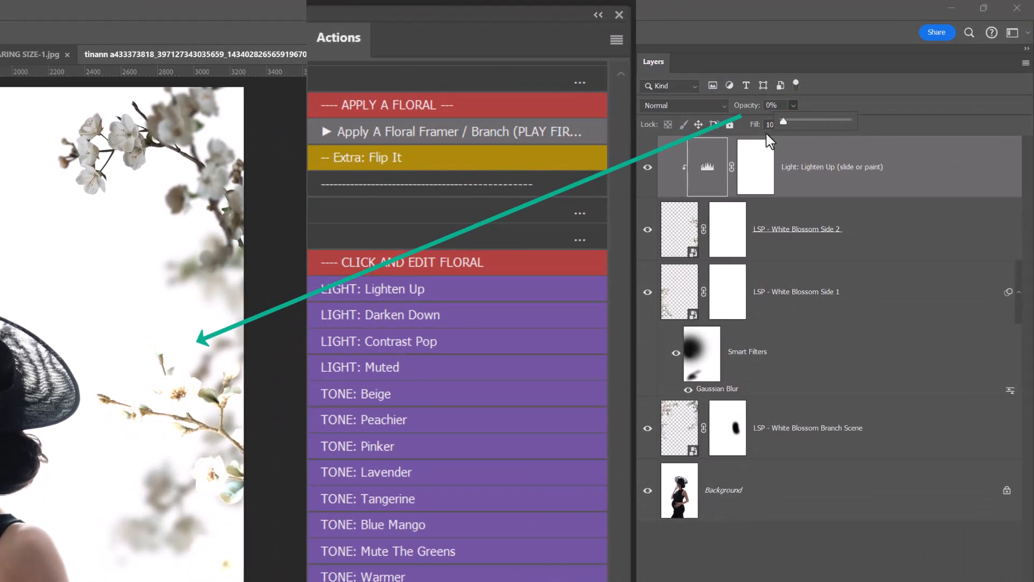
left_click_drag(771, 141, 803, 130)
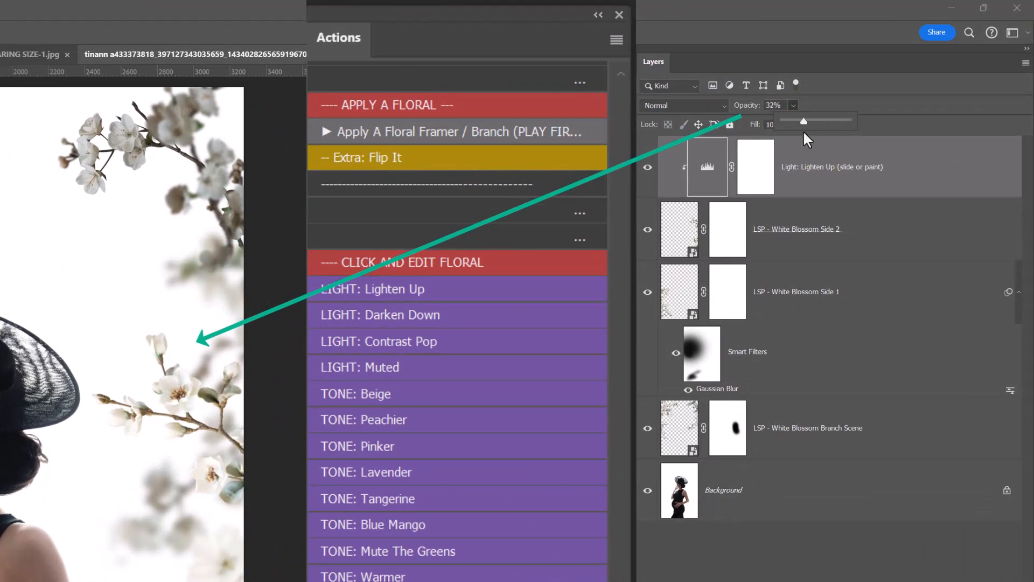
left_click(814, 167)
left_click(648, 167)
Try the Darken Down and Contrast Pop actions on the White Blossom Side 2 overlay, hiding each adjustment layer after comparing it.
left_click(675, 228)
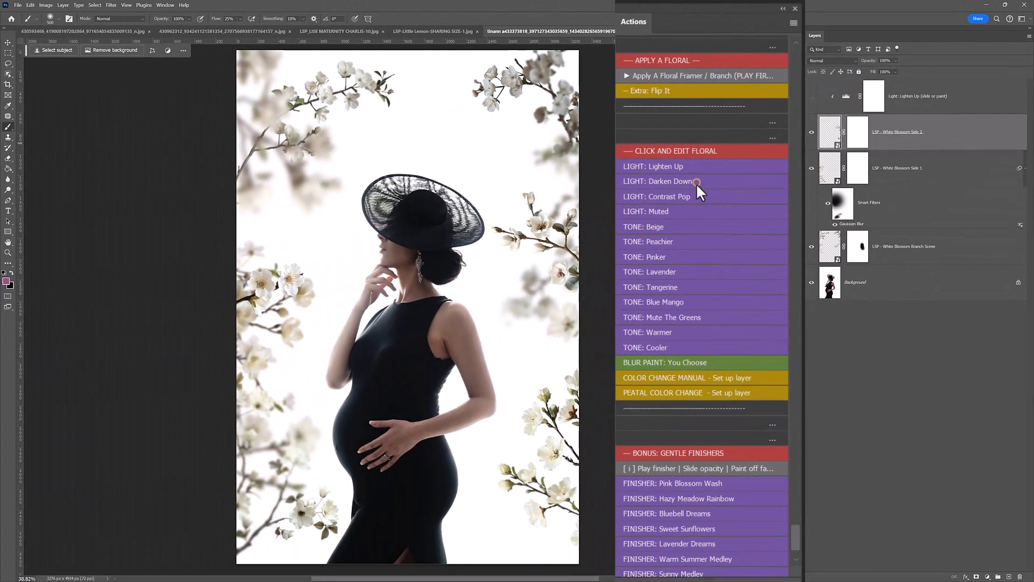
left_click(572, 249)
left_click(811, 132)
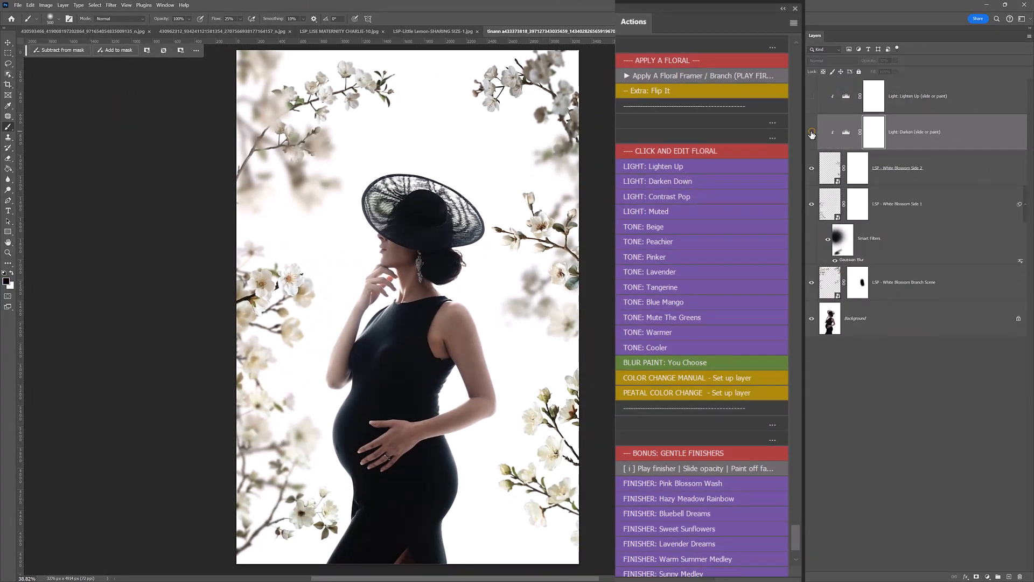
left_click(710, 198)
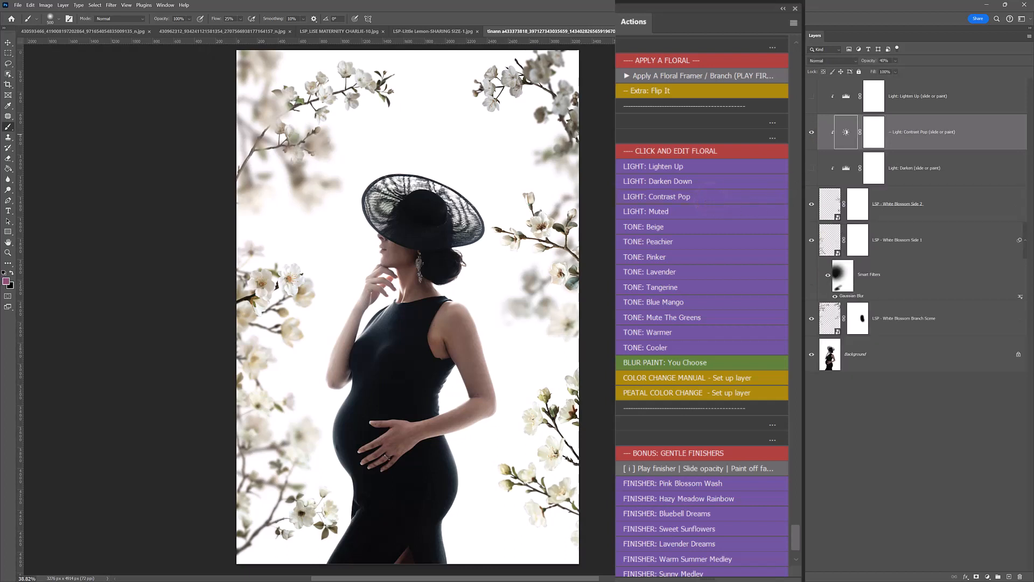
left_click(814, 132)
left_click(812, 135)
left_click(812, 134)
Try the Muted light and Beige tone actions on the White Blossom Side 2 overlay, hiding each adjustment layer.
left_click(681, 212)
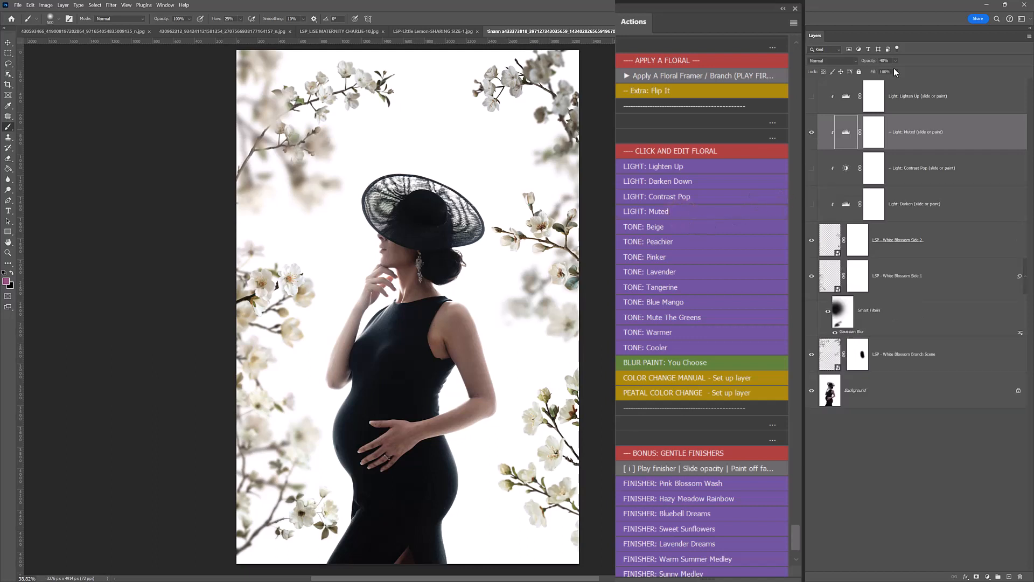
left_click_drag(903, 70, 908, 70)
left_click(810, 133)
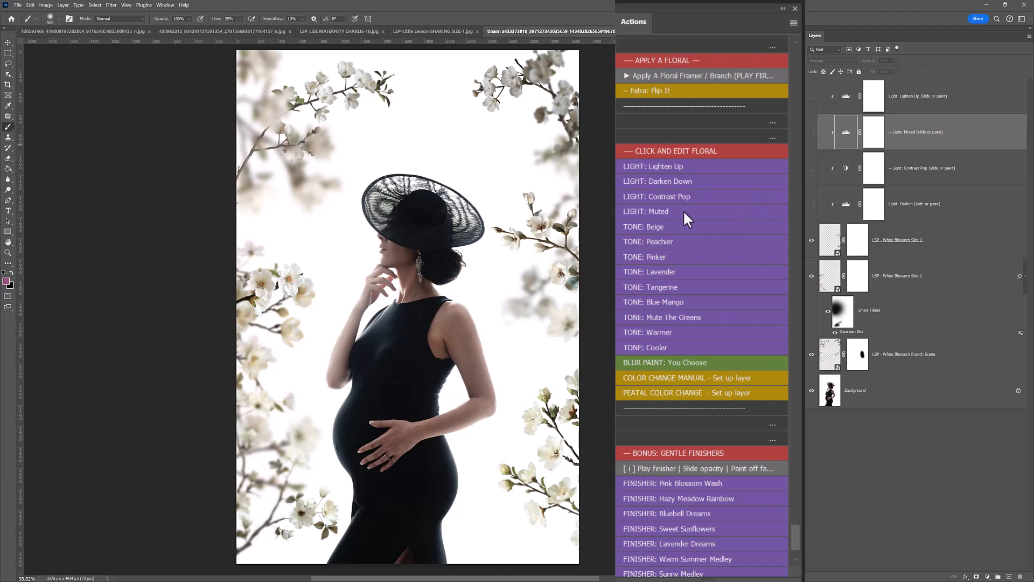
left_click(666, 227)
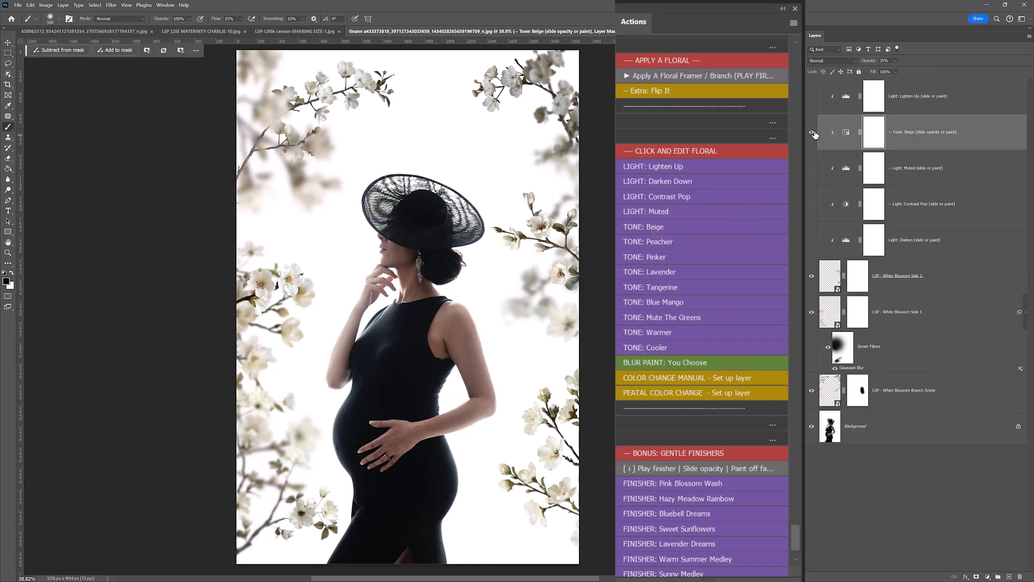
left_click(812, 132)
Try the Peachier tone at about 51% opacity and the Pinker tone on the White Blossom Side 2 overlay, hiding both adjustments.
left_click(679, 238)
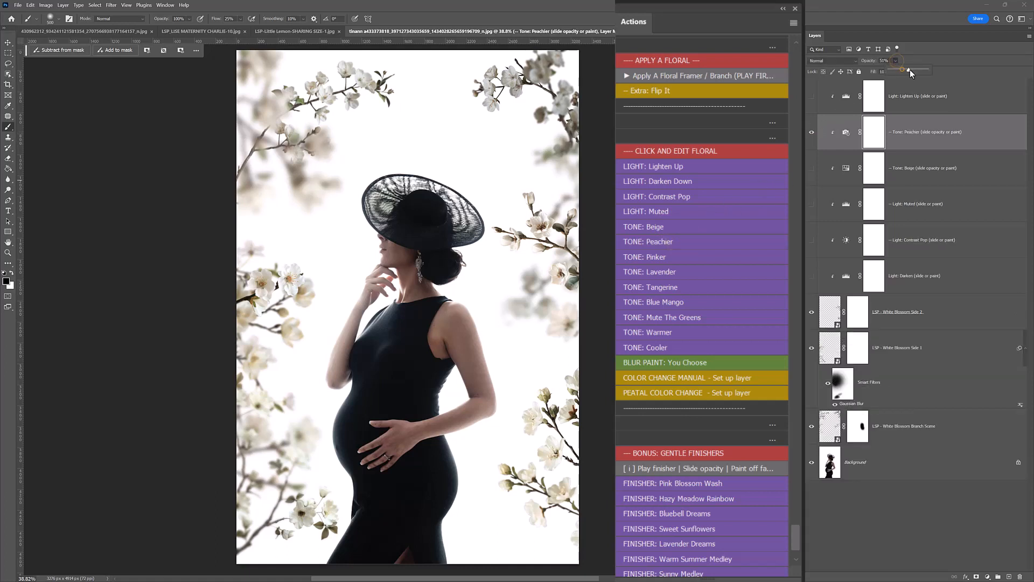
left_click(910, 108)
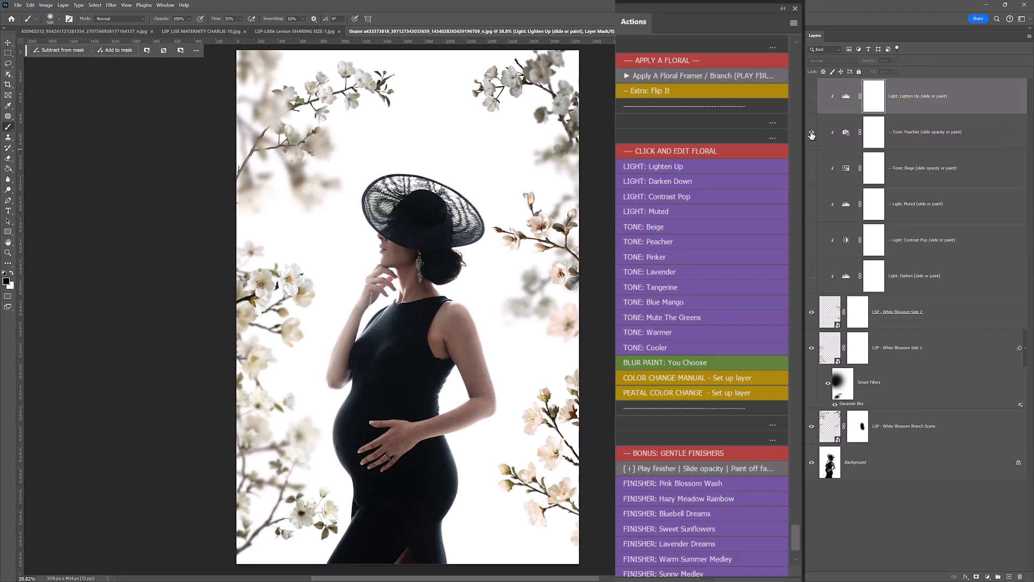
left_click(668, 253)
left_click(814, 98)
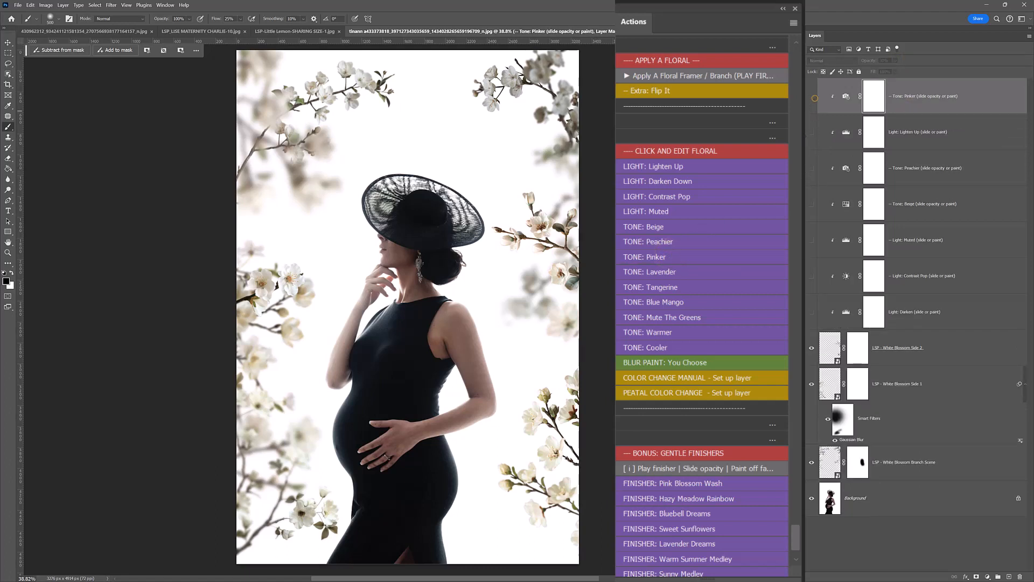
Preview the Lavender, Tangerine and Blue Mango tone actions one by one on the White Blossom Side 2 overlay, hiding each adjustment.
left_click(710, 269)
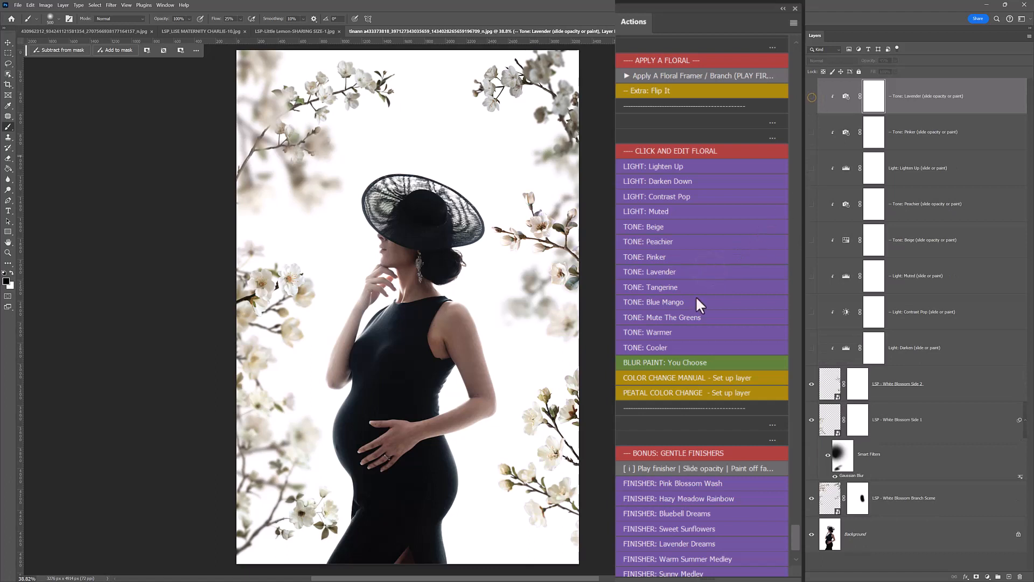
left_click(697, 284)
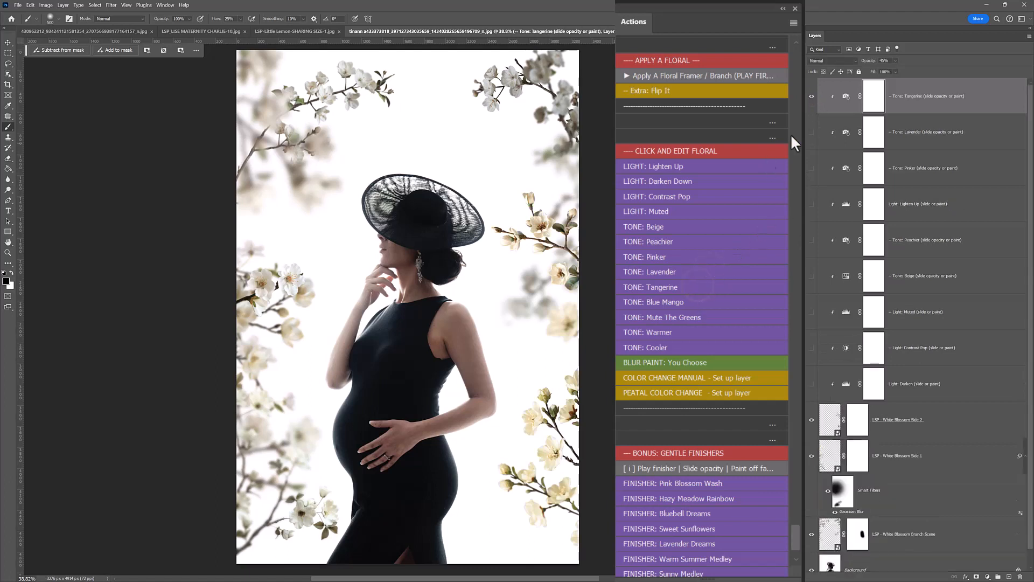
left_click(813, 98)
left_click(675, 302)
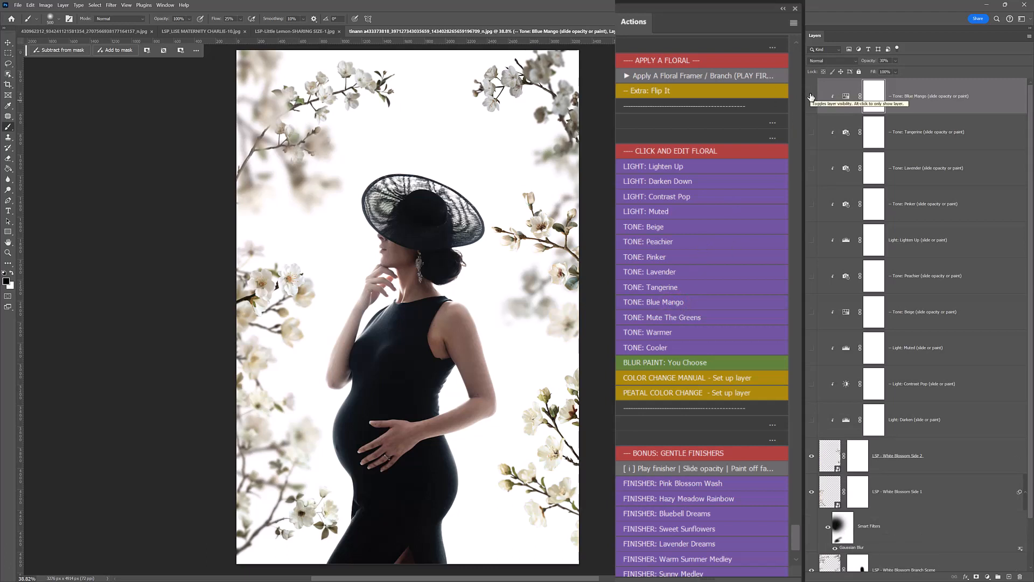
left_click(811, 96)
Run the Mute The Greens action on the White Blossom Side 2 overlay, raise the adjustment's opacity, and hide it.
left_click(681, 317)
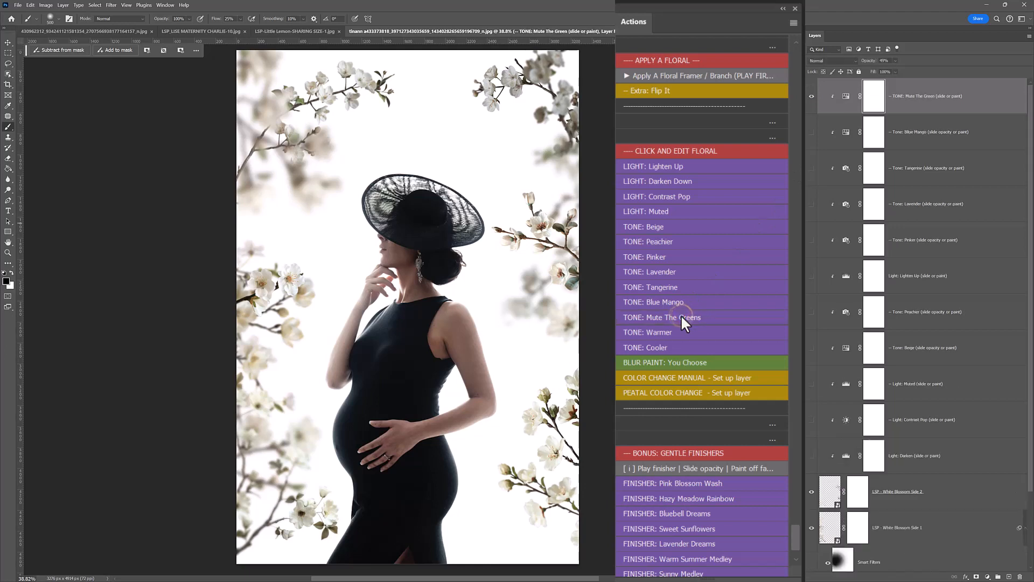
left_click(896, 60)
left_click_drag(903, 69, 917, 70)
left_click(812, 97)
Try the Warmer tone at about 62% opacity and the Cooler tone on the White Blossom Side 2 overlay, hiding both adjustments.
left_click(660, 332)
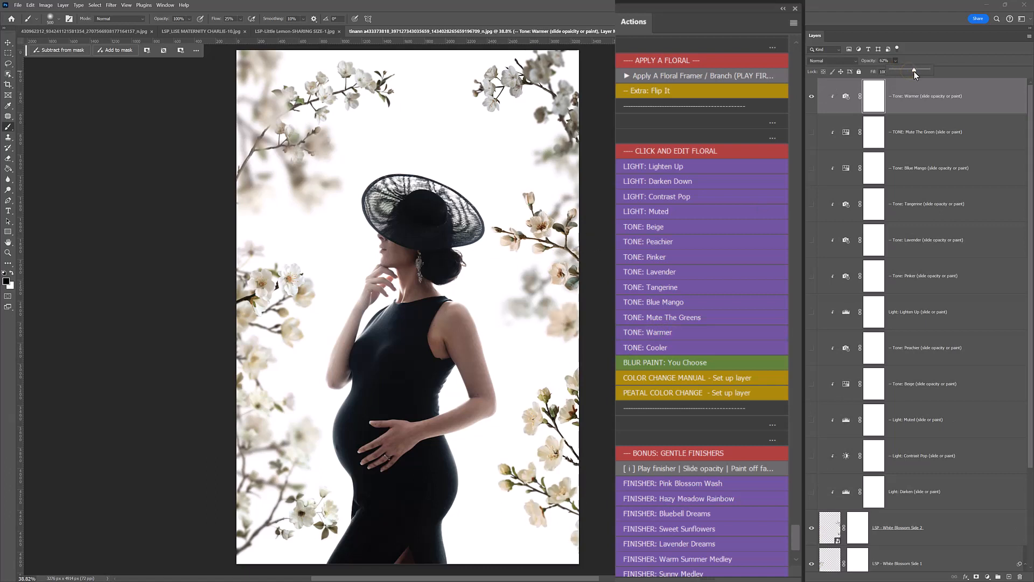
left_click(812, 97)
left_click(678, 348)
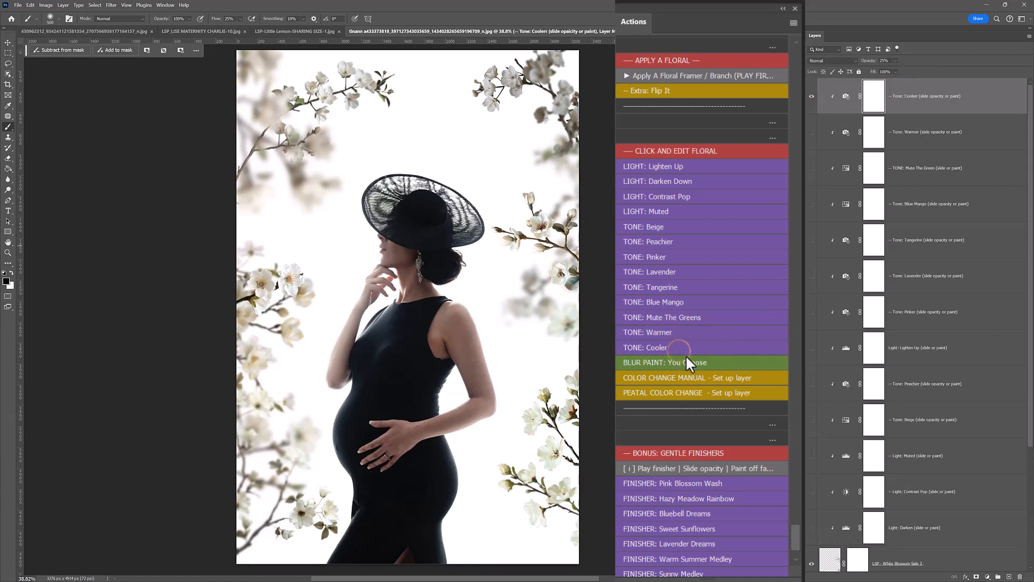
left_click(812, 96)
Delete all the hidden light and tone adjustment layers above White Blossom Side 2, from Cooler down to Darken.
left_click(939, 529, "shift")
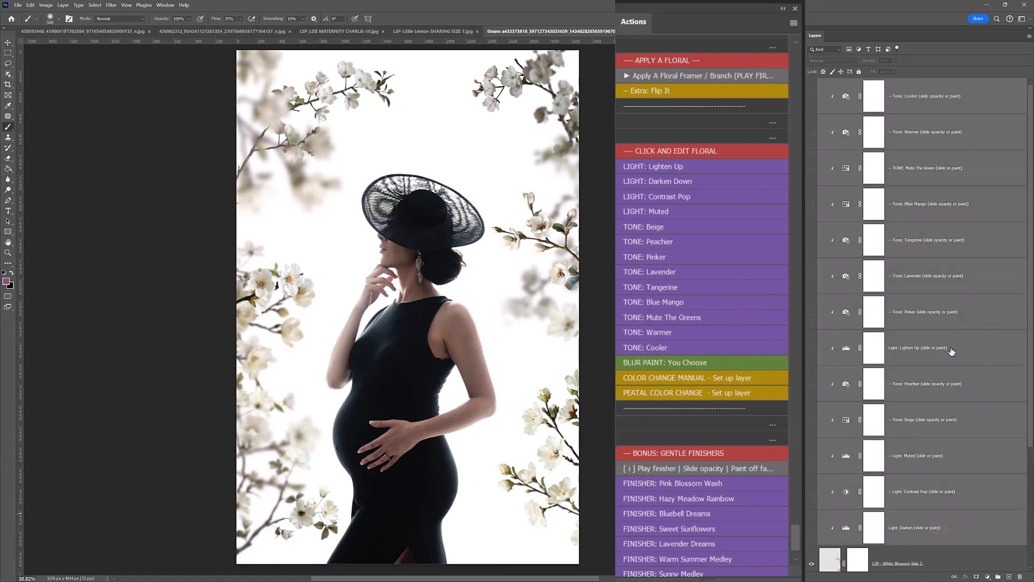
left_click(1019, 576)
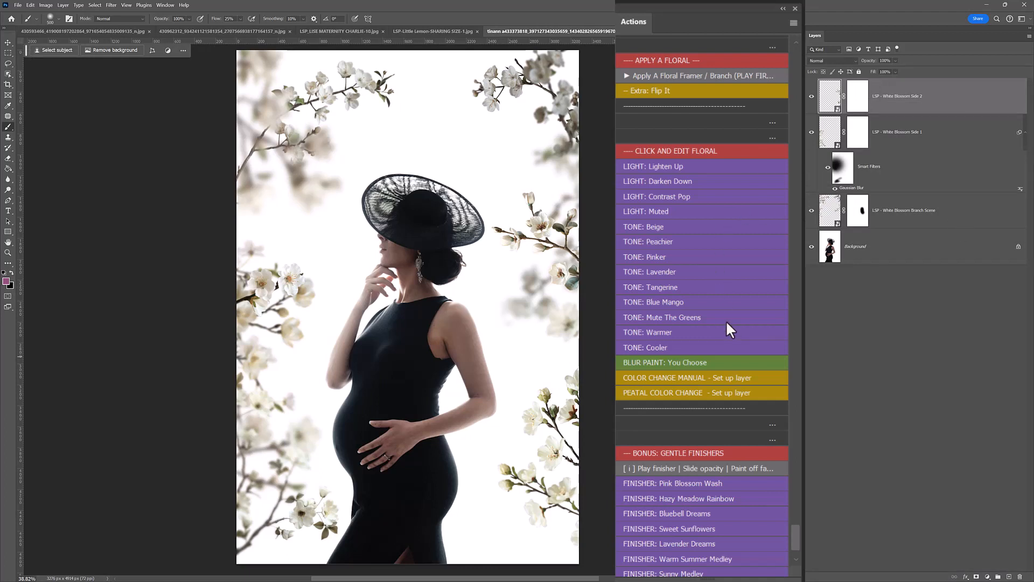
Review the click-and-edit floral actions and the Gentle Finishers in the action list.
scroll(726, 320, "down", 1)
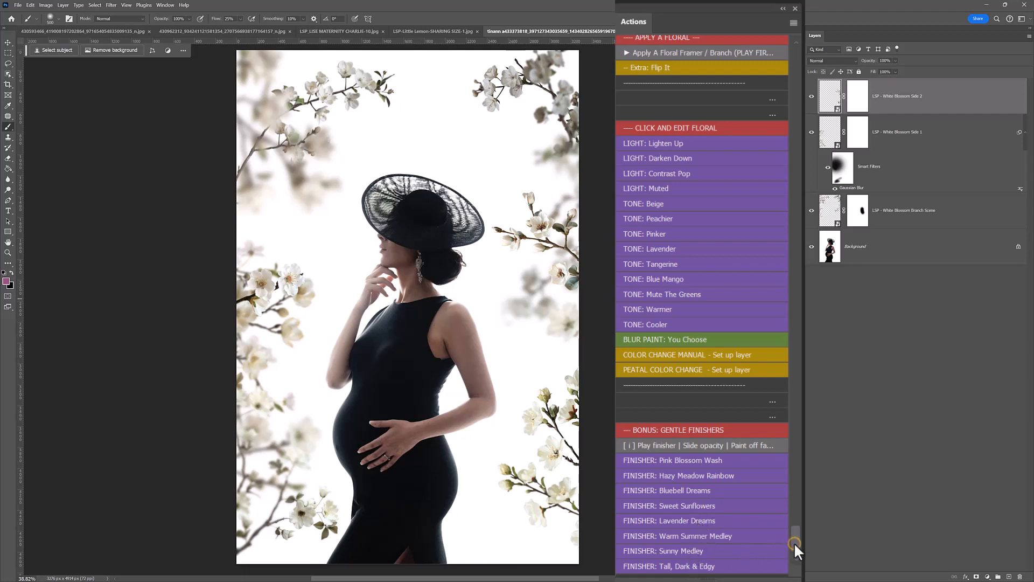
scroll(794, 542, "down", 1)
scroll(788, 543, "down", 2)
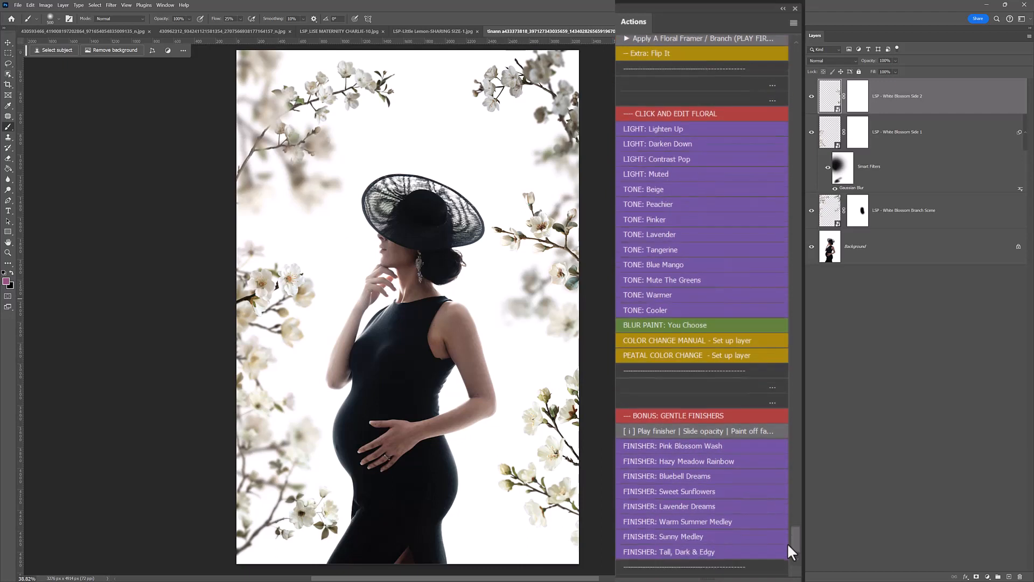
scroll(790, 541, "up", 3)
scroll(790, 542, "up", 1)
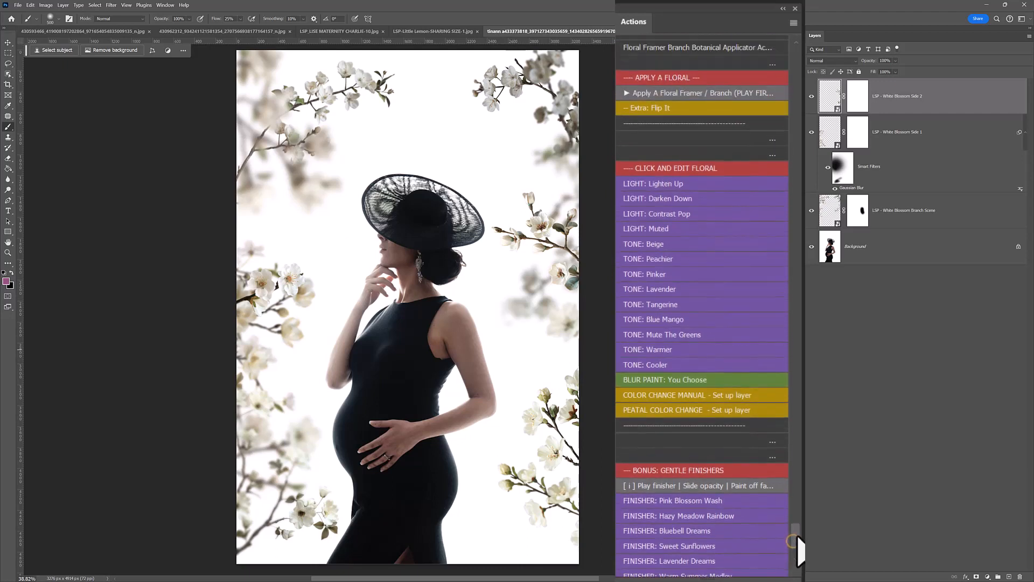
scroll(793, 536, "down", 2)
scroll(797, 550, "down", 1)
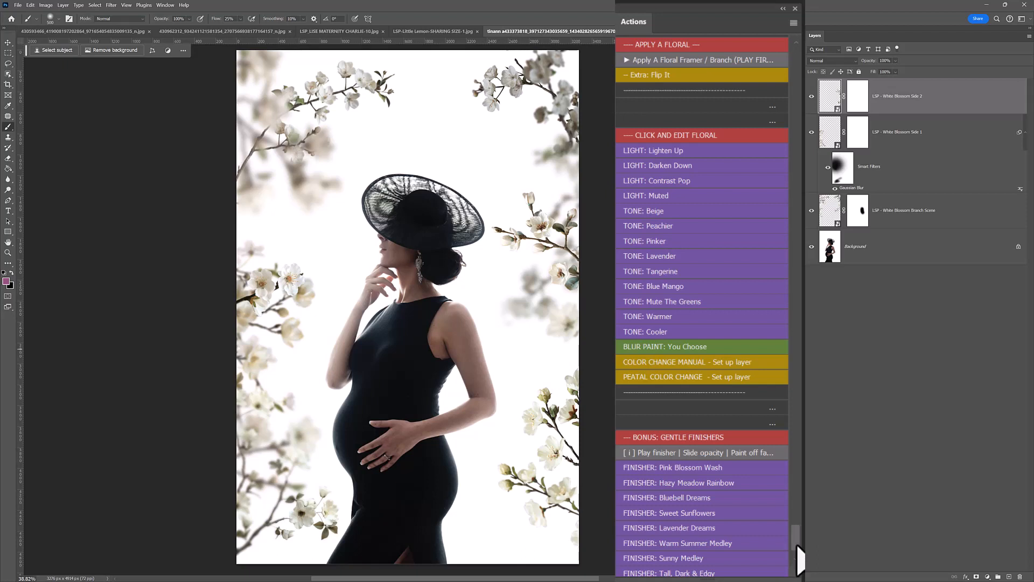
scroll(796, 557, "up", 3)
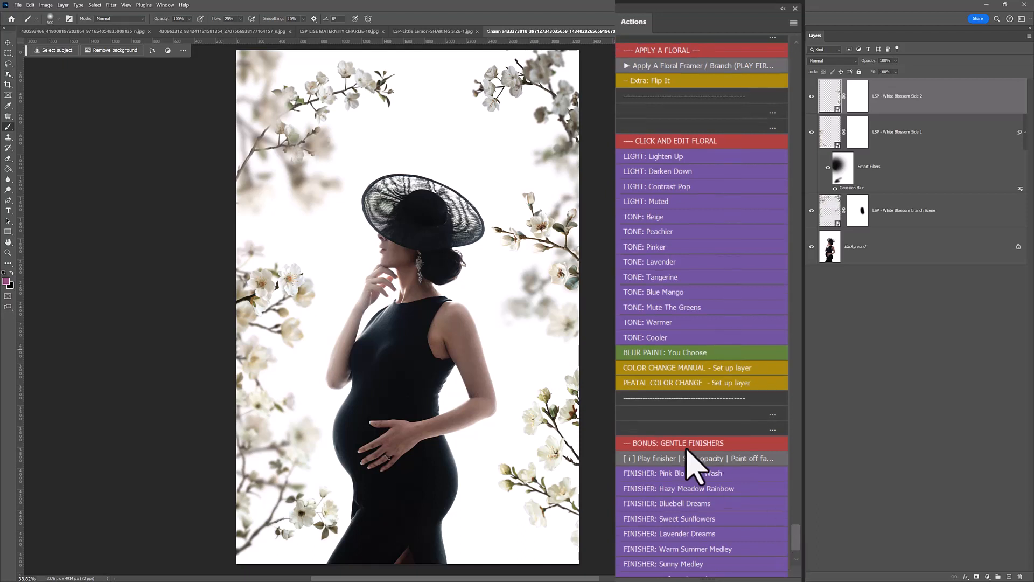
scroll(698, 470, "down", 3)
scroll(695, 458, "down", 2)
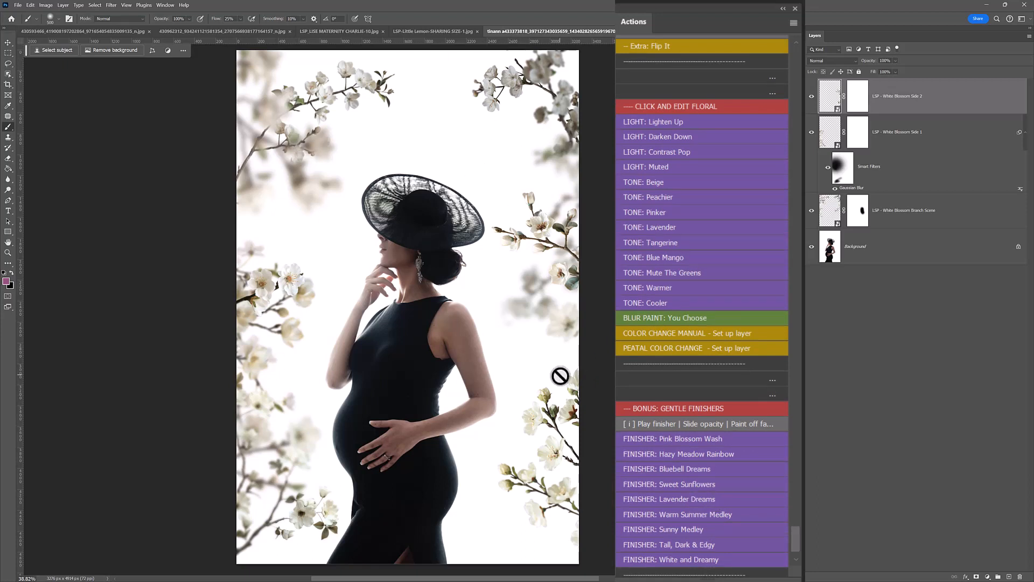
Run the White and Dreamy finisher and paint black on its mask over the dress with a 511 px soft round brush.
left_click(722, 418)
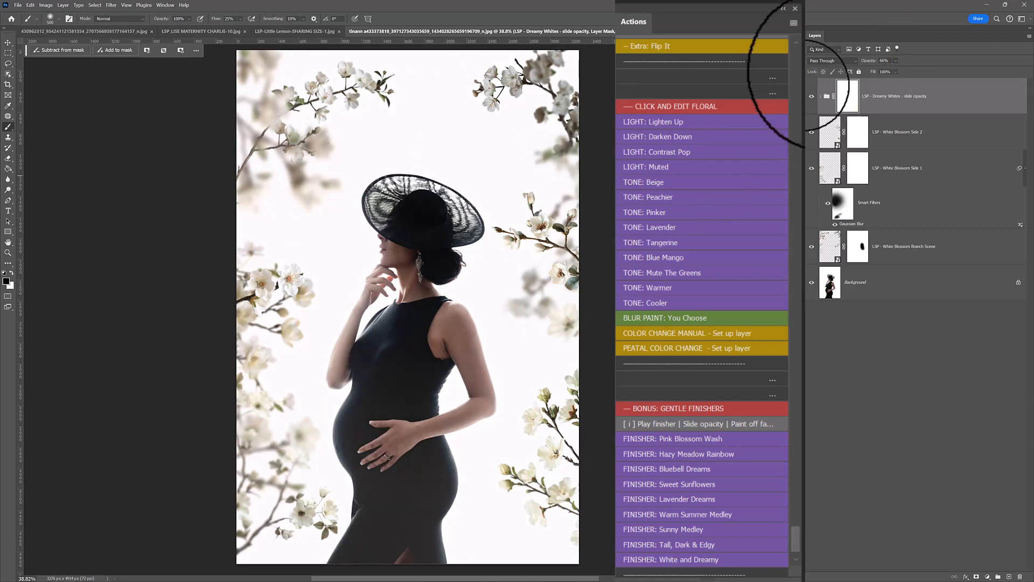
right_click(372, 257)
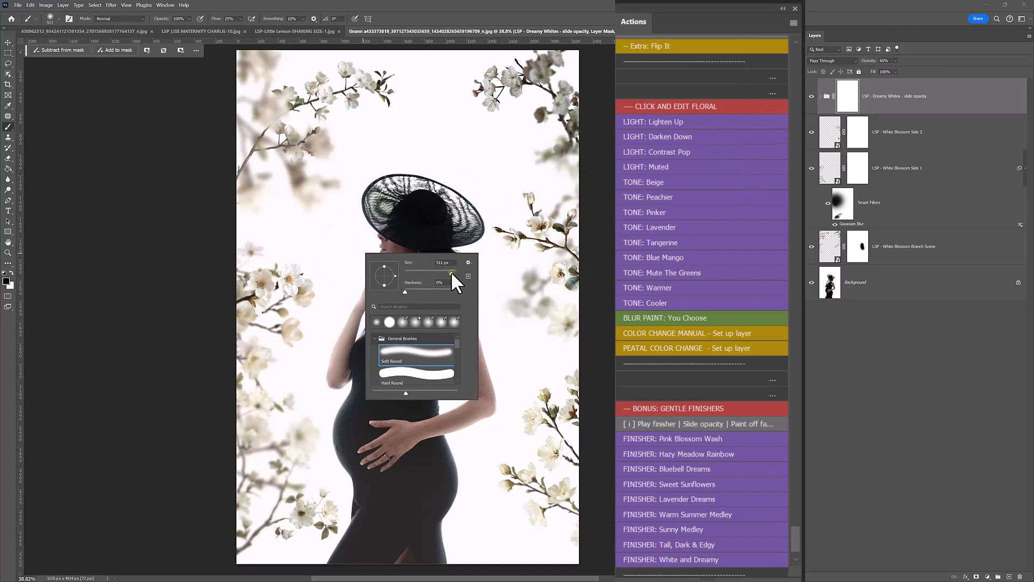
mouse_move(376, 427)
left_mouse_down()
mouse_move(432, 451)
mouse_move(397, 468)
left_mouse_up()
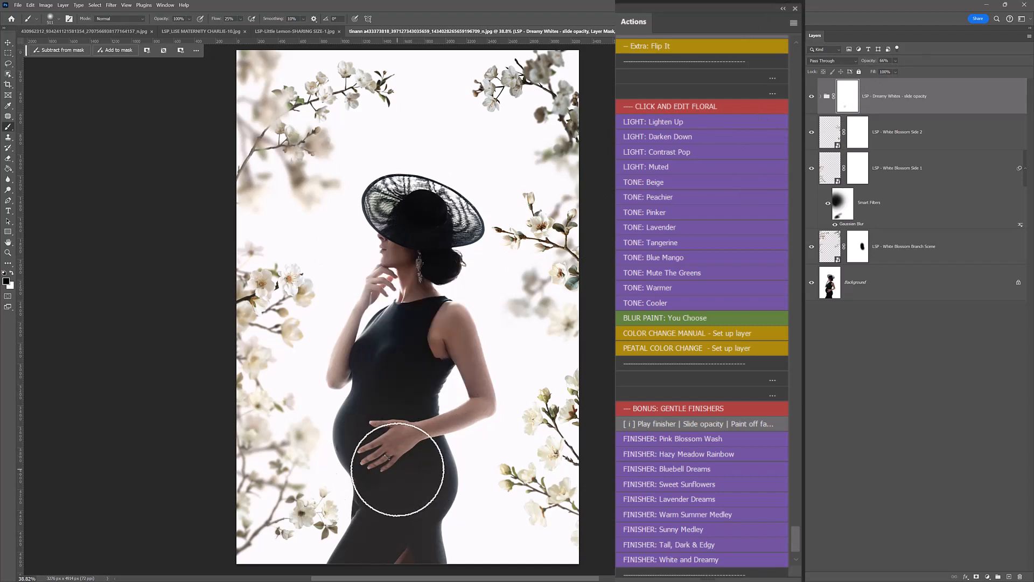
Enlarge the brush considerably and paint the Dreamy Whites finisher off the woman's whole figure on the group's mask.
key("bracketright")
key("bracketright")
key("bracketright")
key("bracketright")
key("bracketright")
key("bracketright")
key("bracketright")
key("bracketright")
key("bracketright")
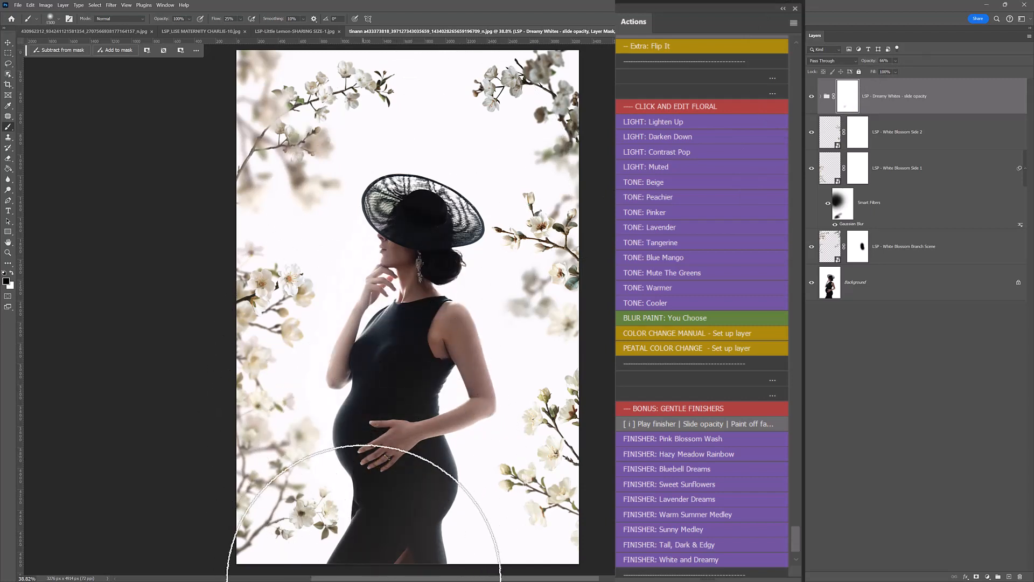
mouse_move(424, 160)
left_mouse_down()
mouse_move(439, 571)
mouse_move(471, 140)
left_mouse_up()
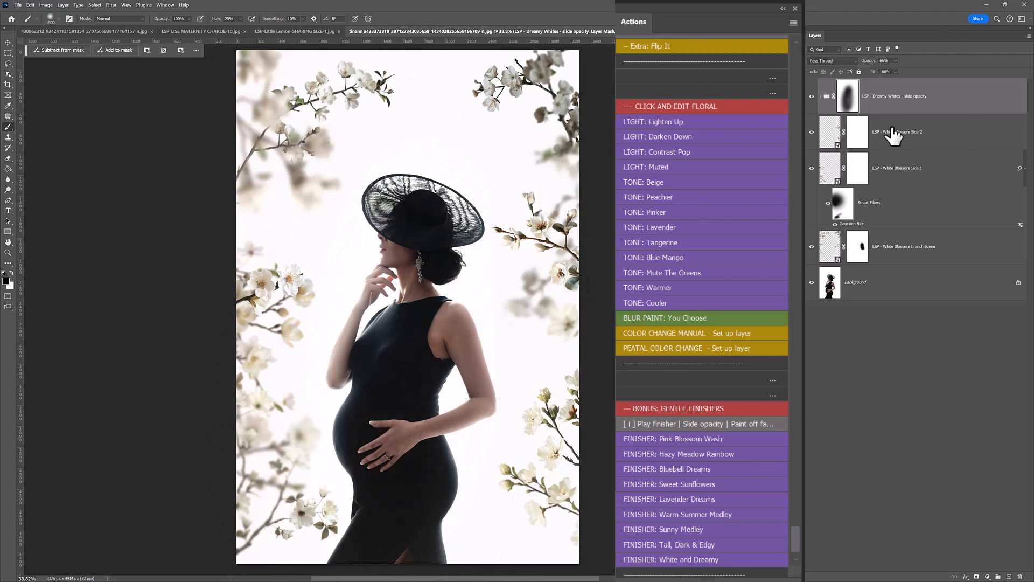
Compare the portrait with and without the Dreamy Whites finisher by toggling the group's visibility.
left_click(812, 97)
left_click(811, 96)
left_click(812, 97)
left_click(812, 97)
left_click(812, 97)
left_click(812, 96)
left_click(812, 96)
left_click(812, 97)
left_click(812, 97)
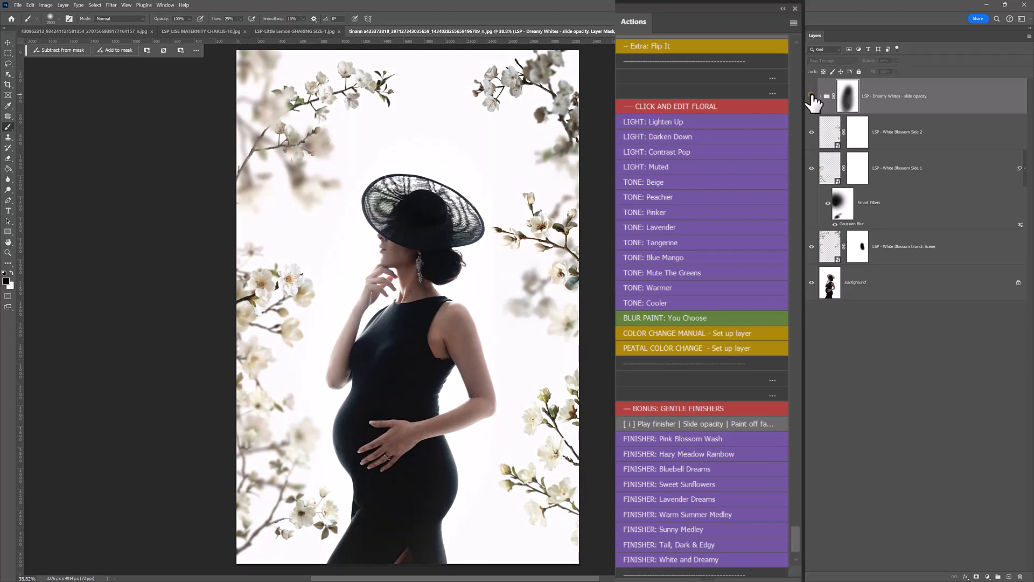
left_click(812, 97)
Hide the Dreamy Whites finisher, check the portrait without the floral overlays, show the overlays again, and select the White Blossom Side 2 layer.
left_click_drag(812, 97, 816, 229)
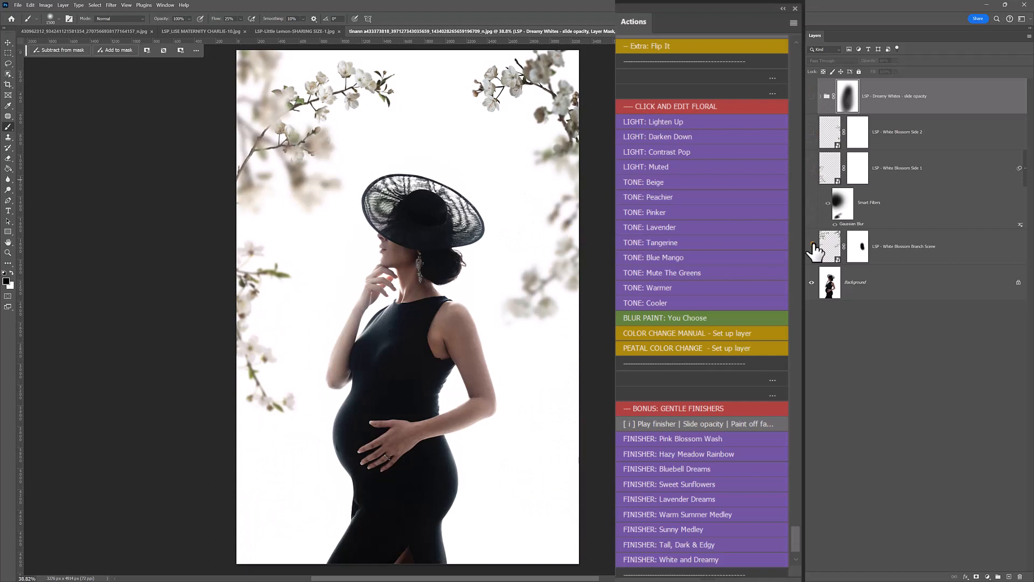
left_click(812, 168)
left_click(812, 132)
left_click(913, 139)
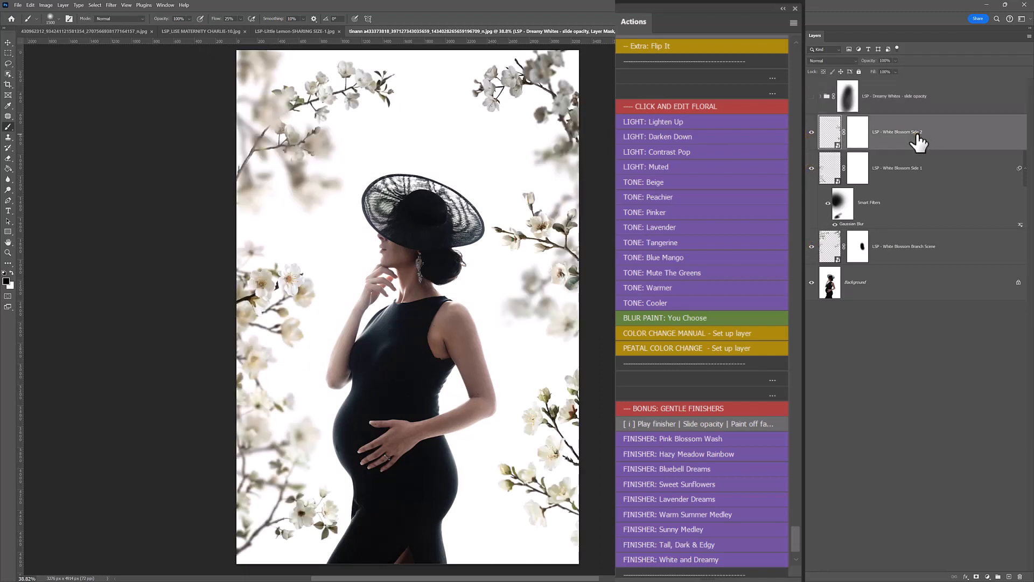
scroll(754, 358, "up", 3)
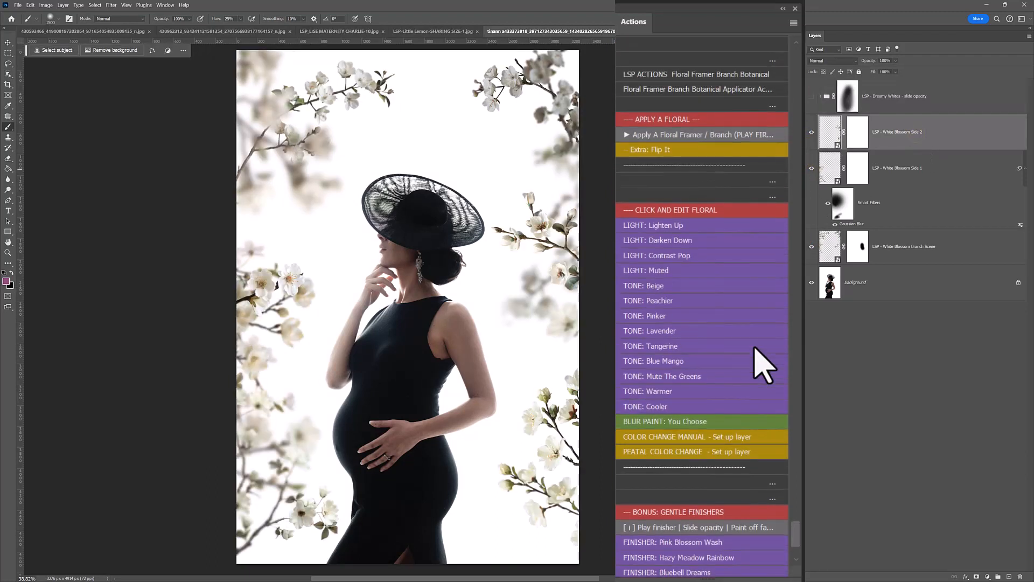
scroll(764, 365, "down", 2)
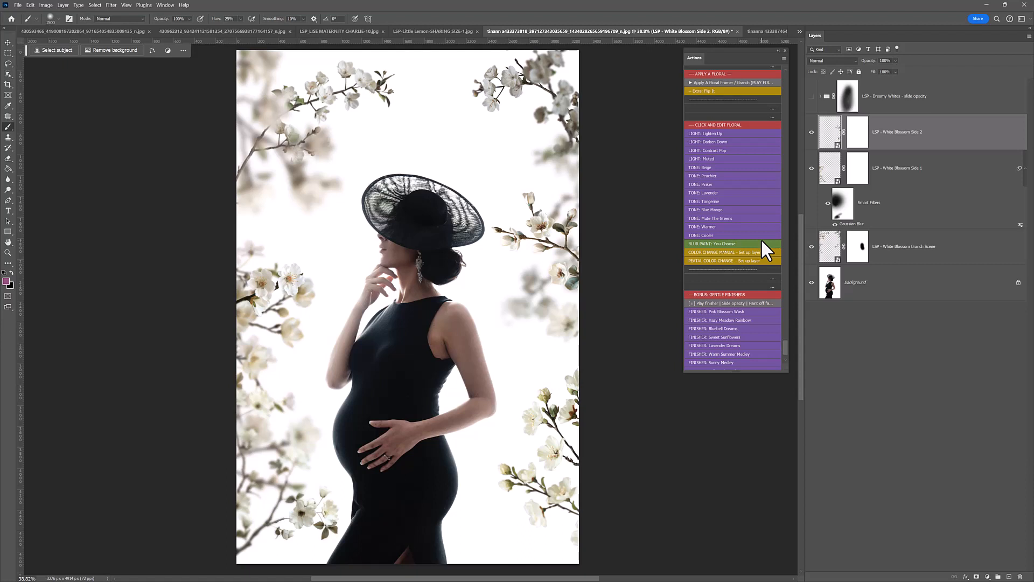
Hide both White Blossom Side overlays and replace the White Blossom Branch Scene layer's mask with a blank white one.
left_click_drag(811, 168, 811, 132)
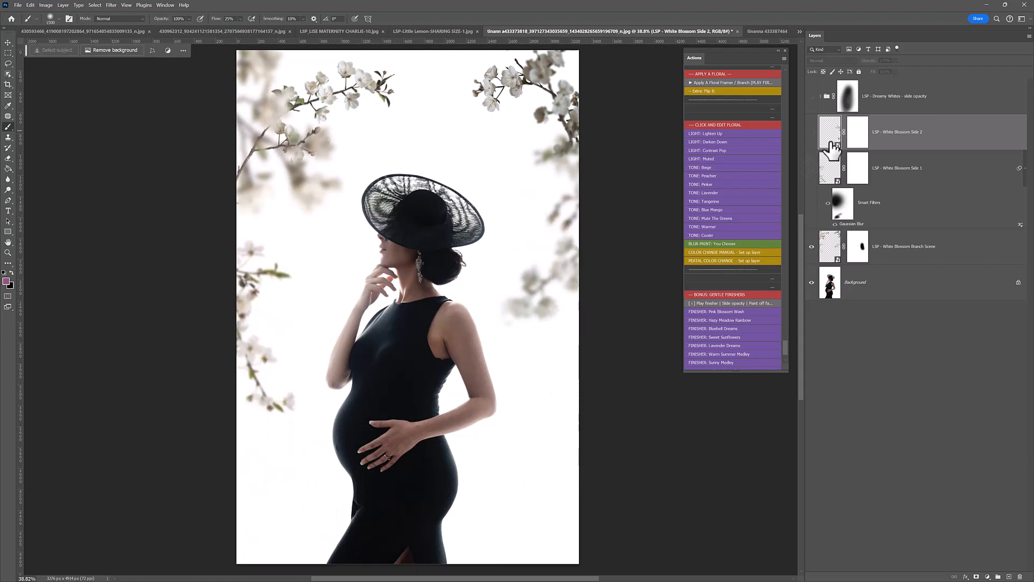
left_click(850, 247)
right_click(850, 247)
left_click(865, 262)
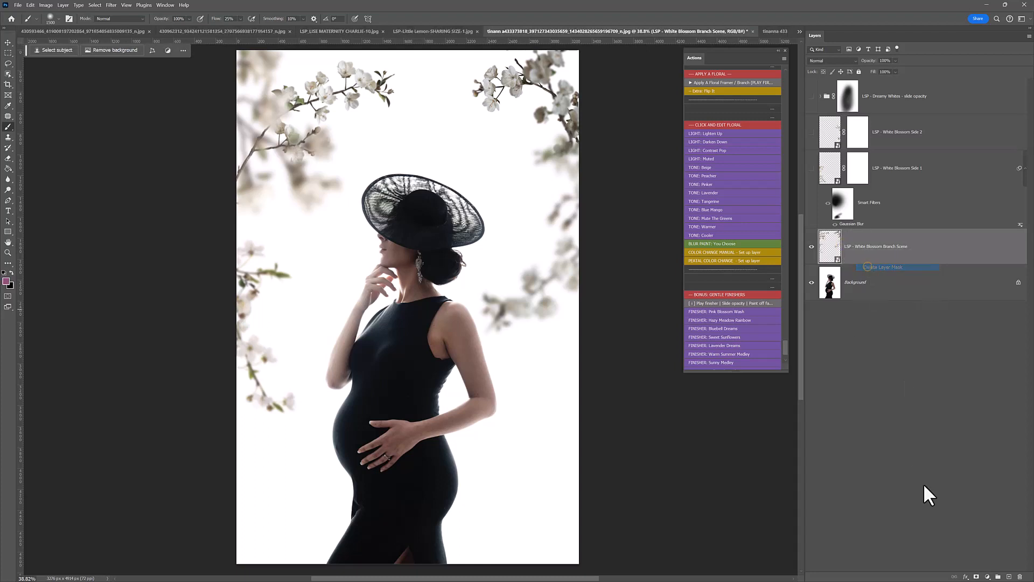
key("ctrl+z")
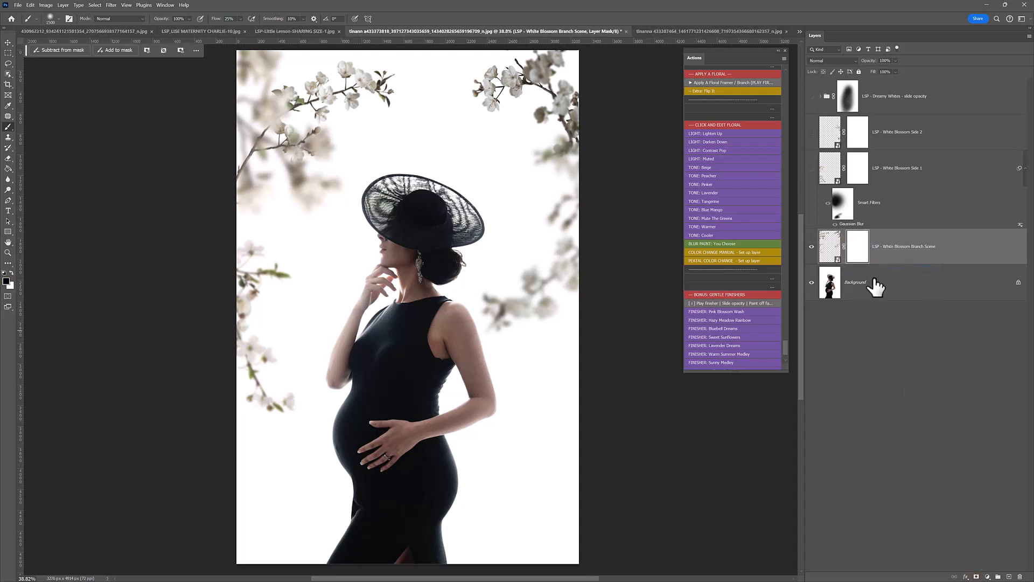